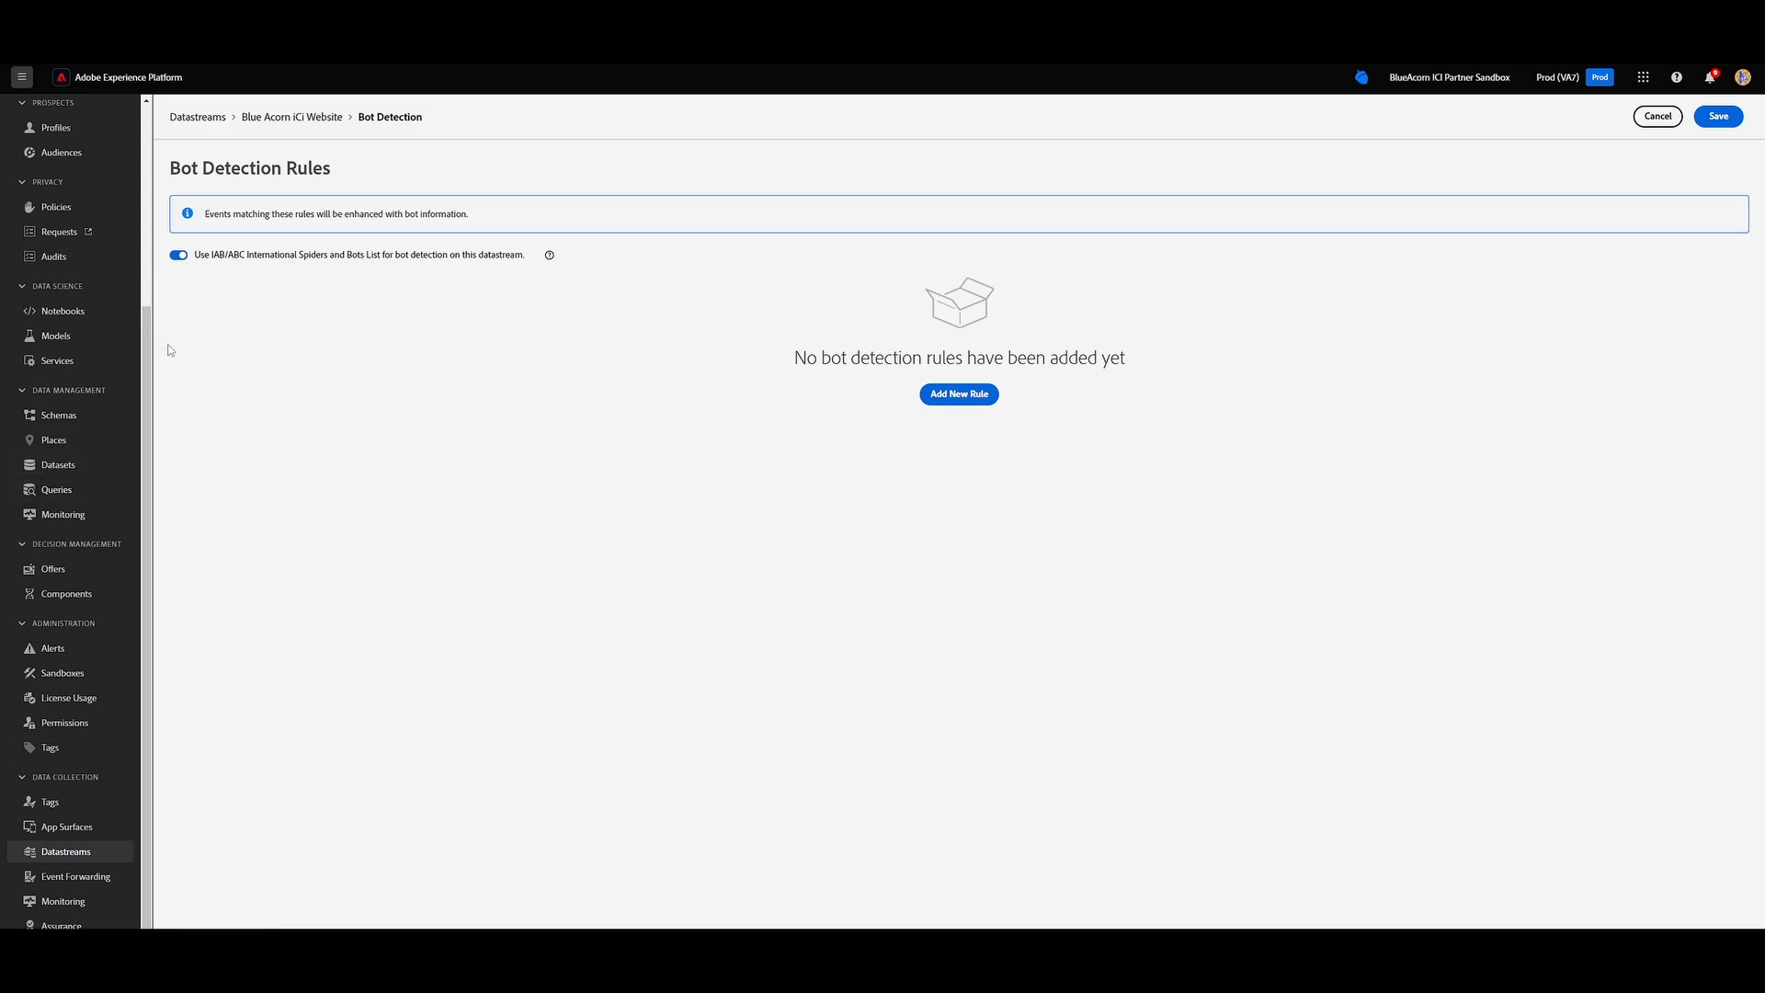
Open the Blue Acorn iCi Website schema and dismiss the sensitive personal data notice.
scroll(150, 478, "up", 3)
left_click(92, 685)
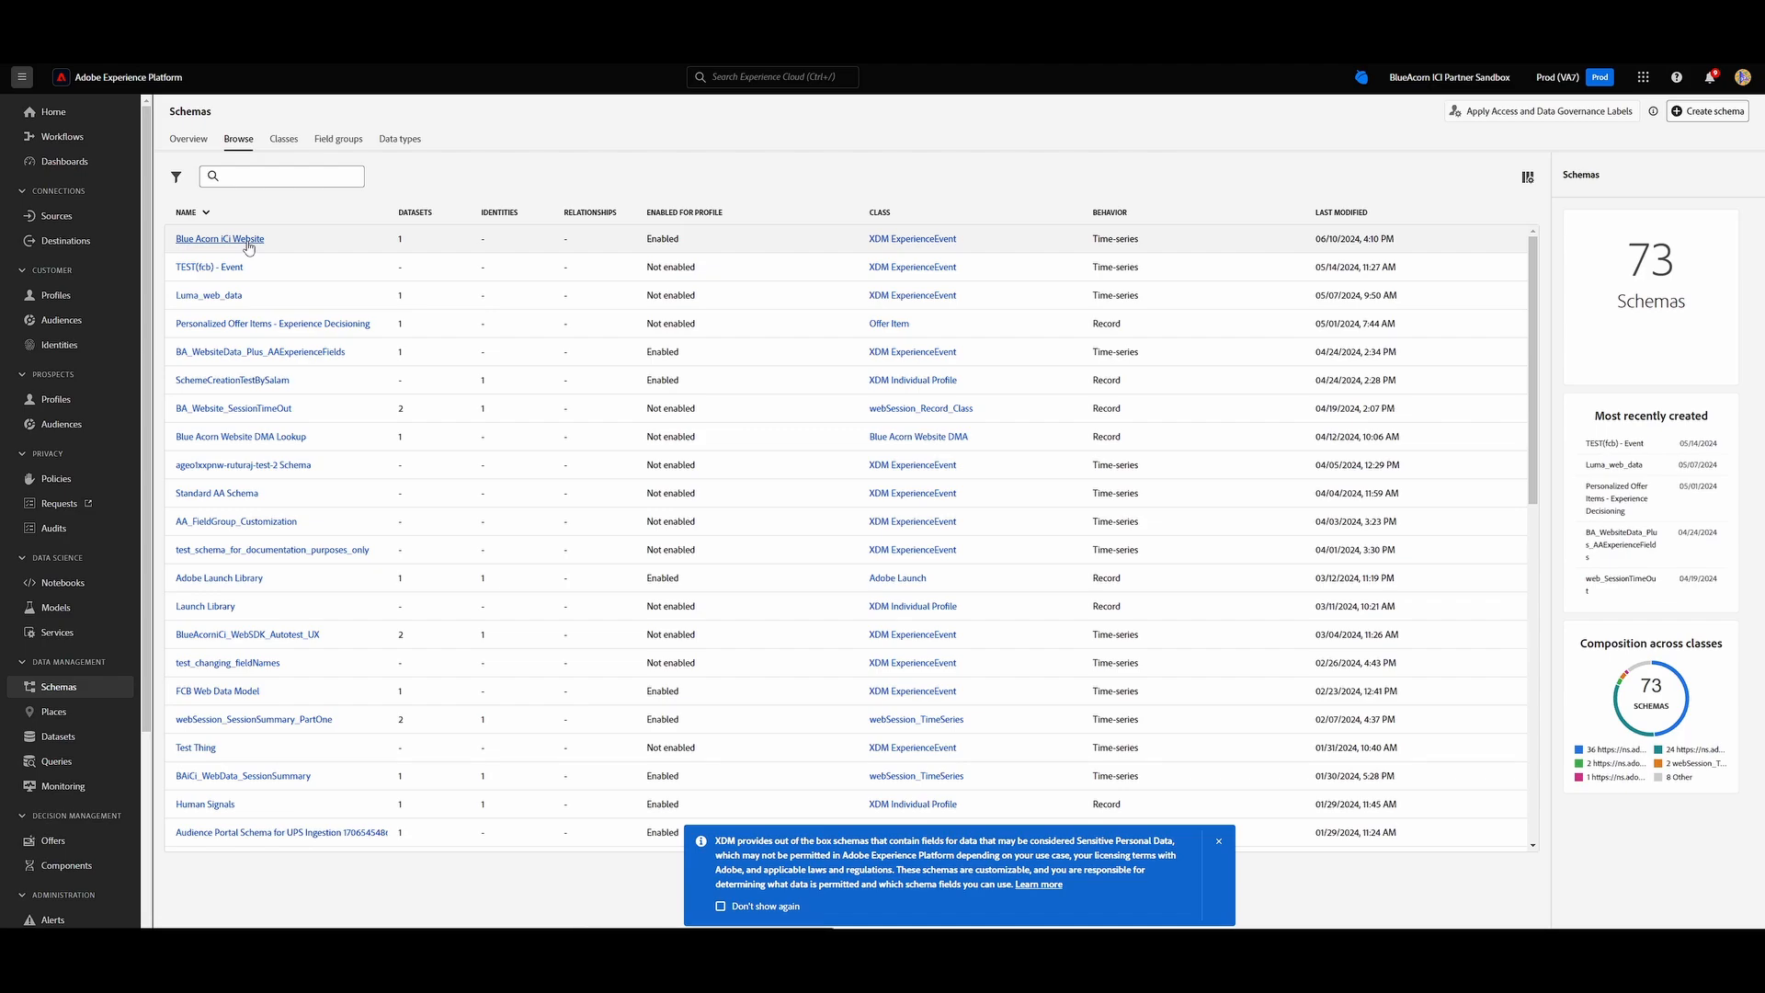
left_click(246, 239)
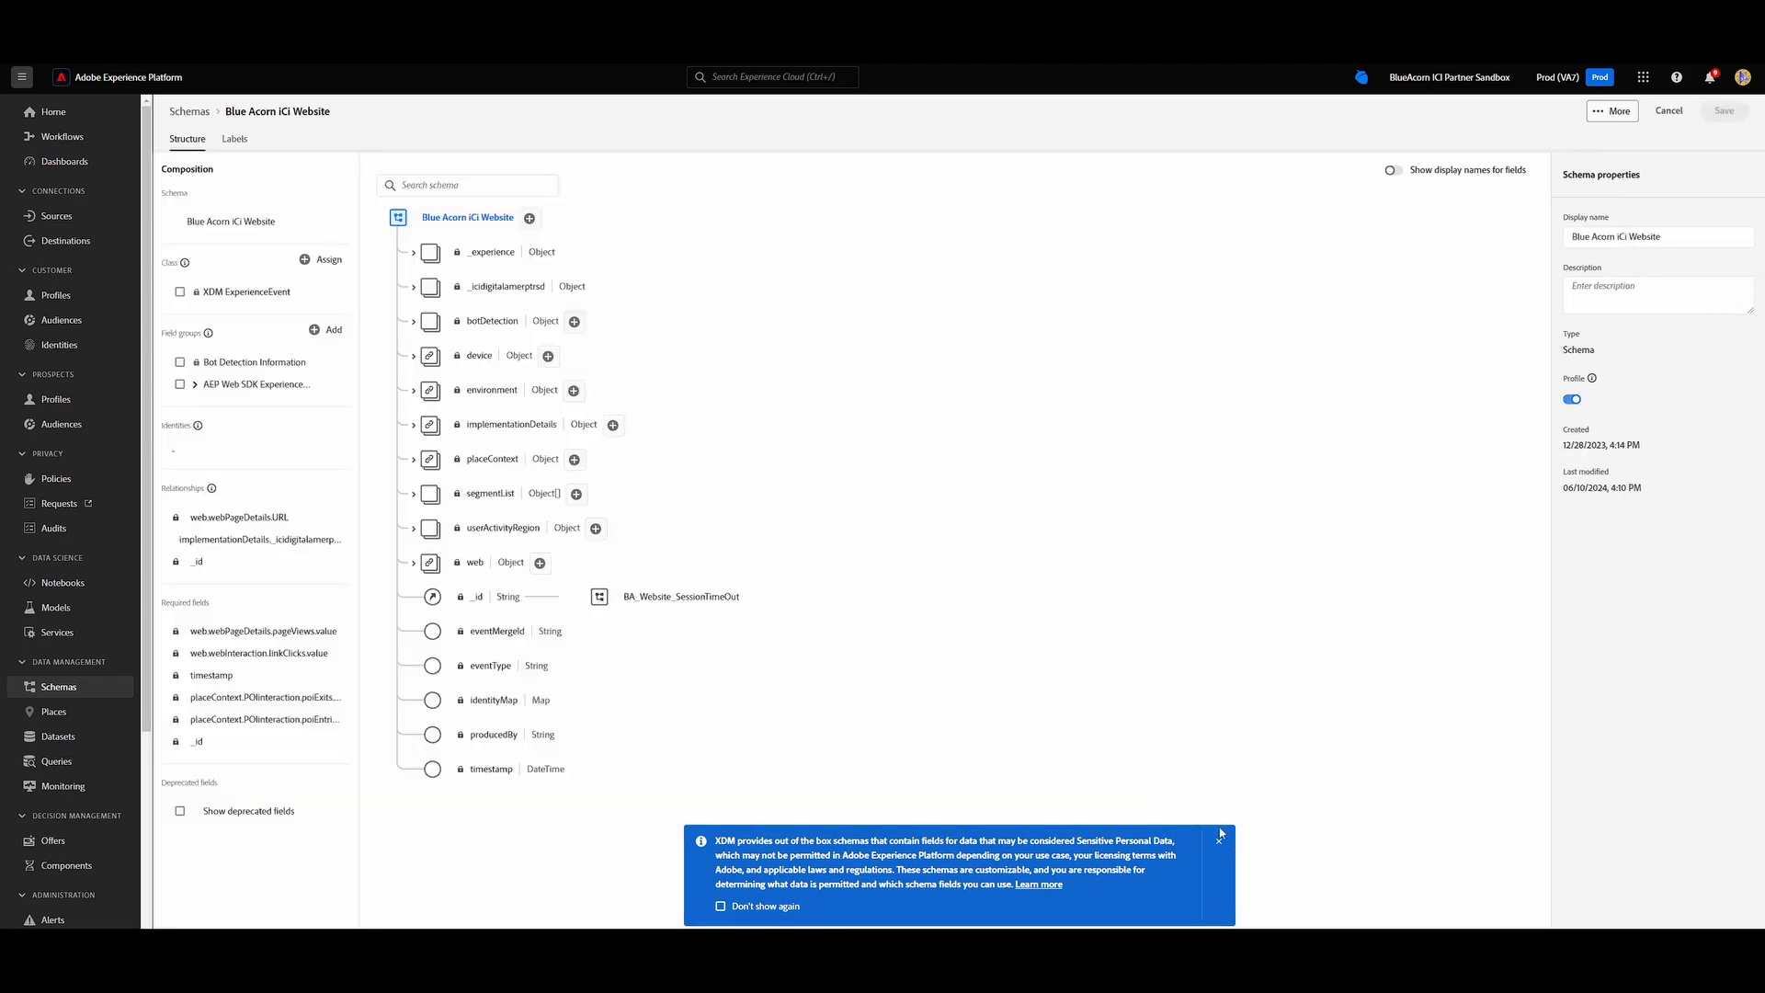
left_click(1219, 838)
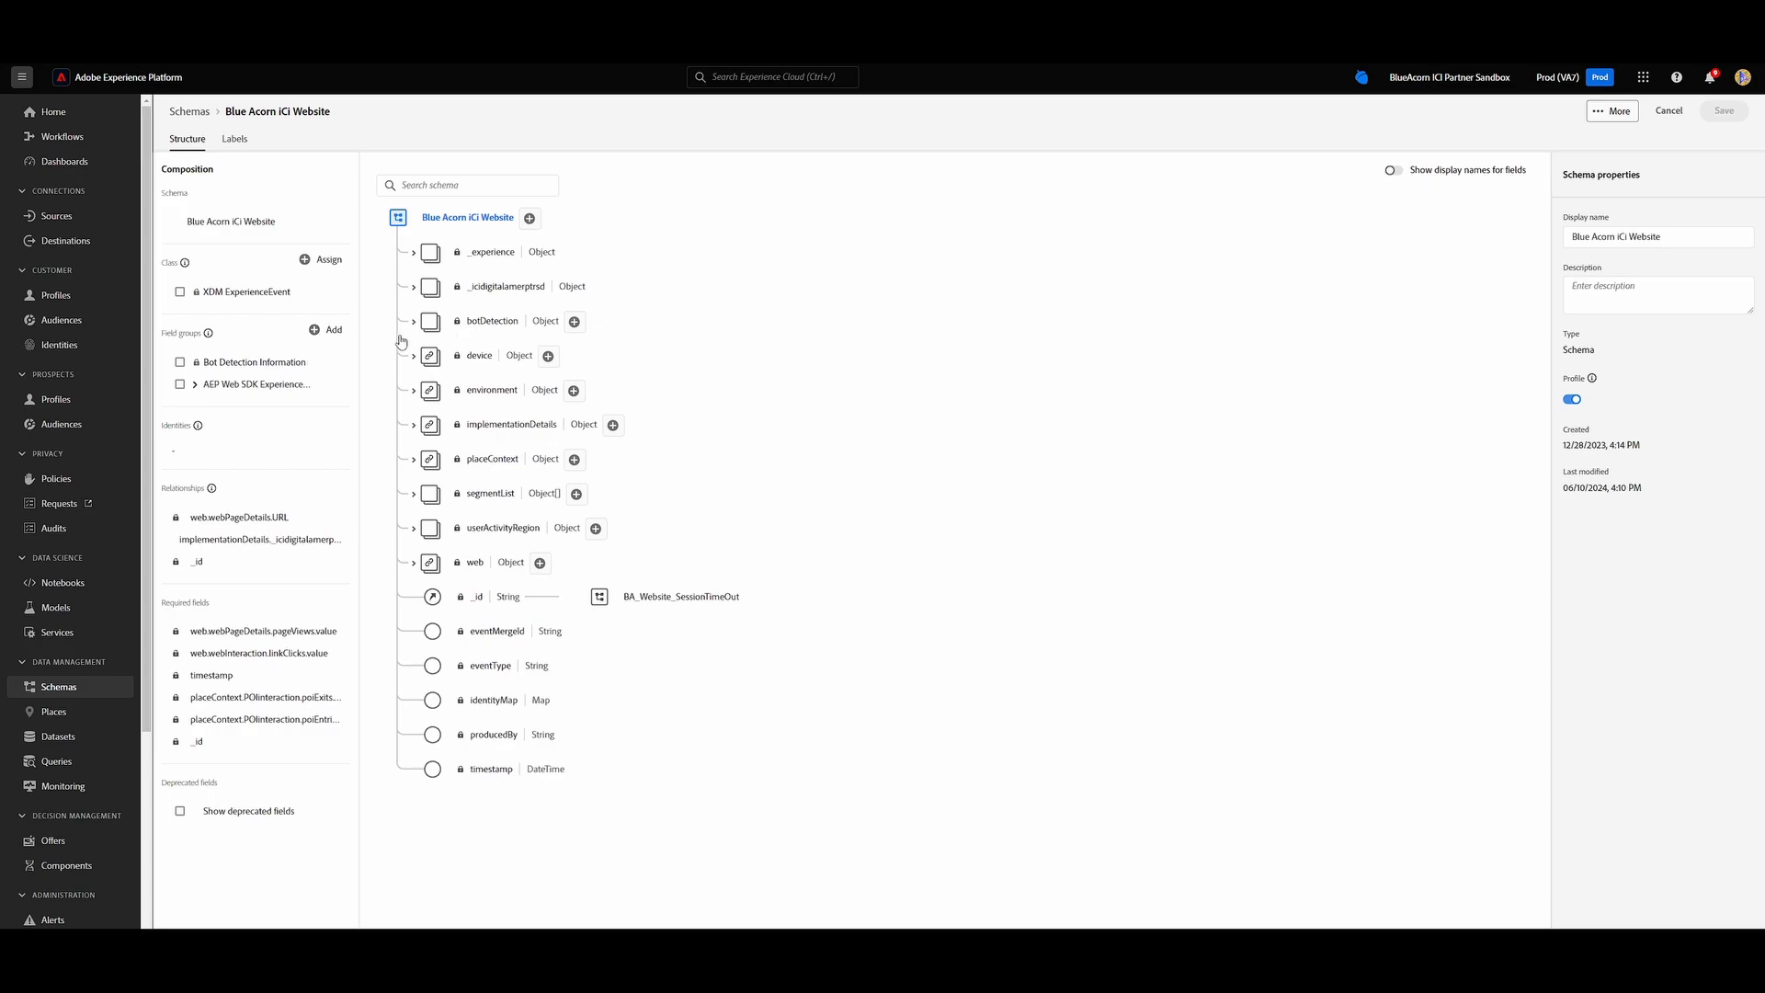
Search the existing field groups for Bot without adding any, and inspect the score field's properties under botDetection in the schema.
left_click(330, 333)
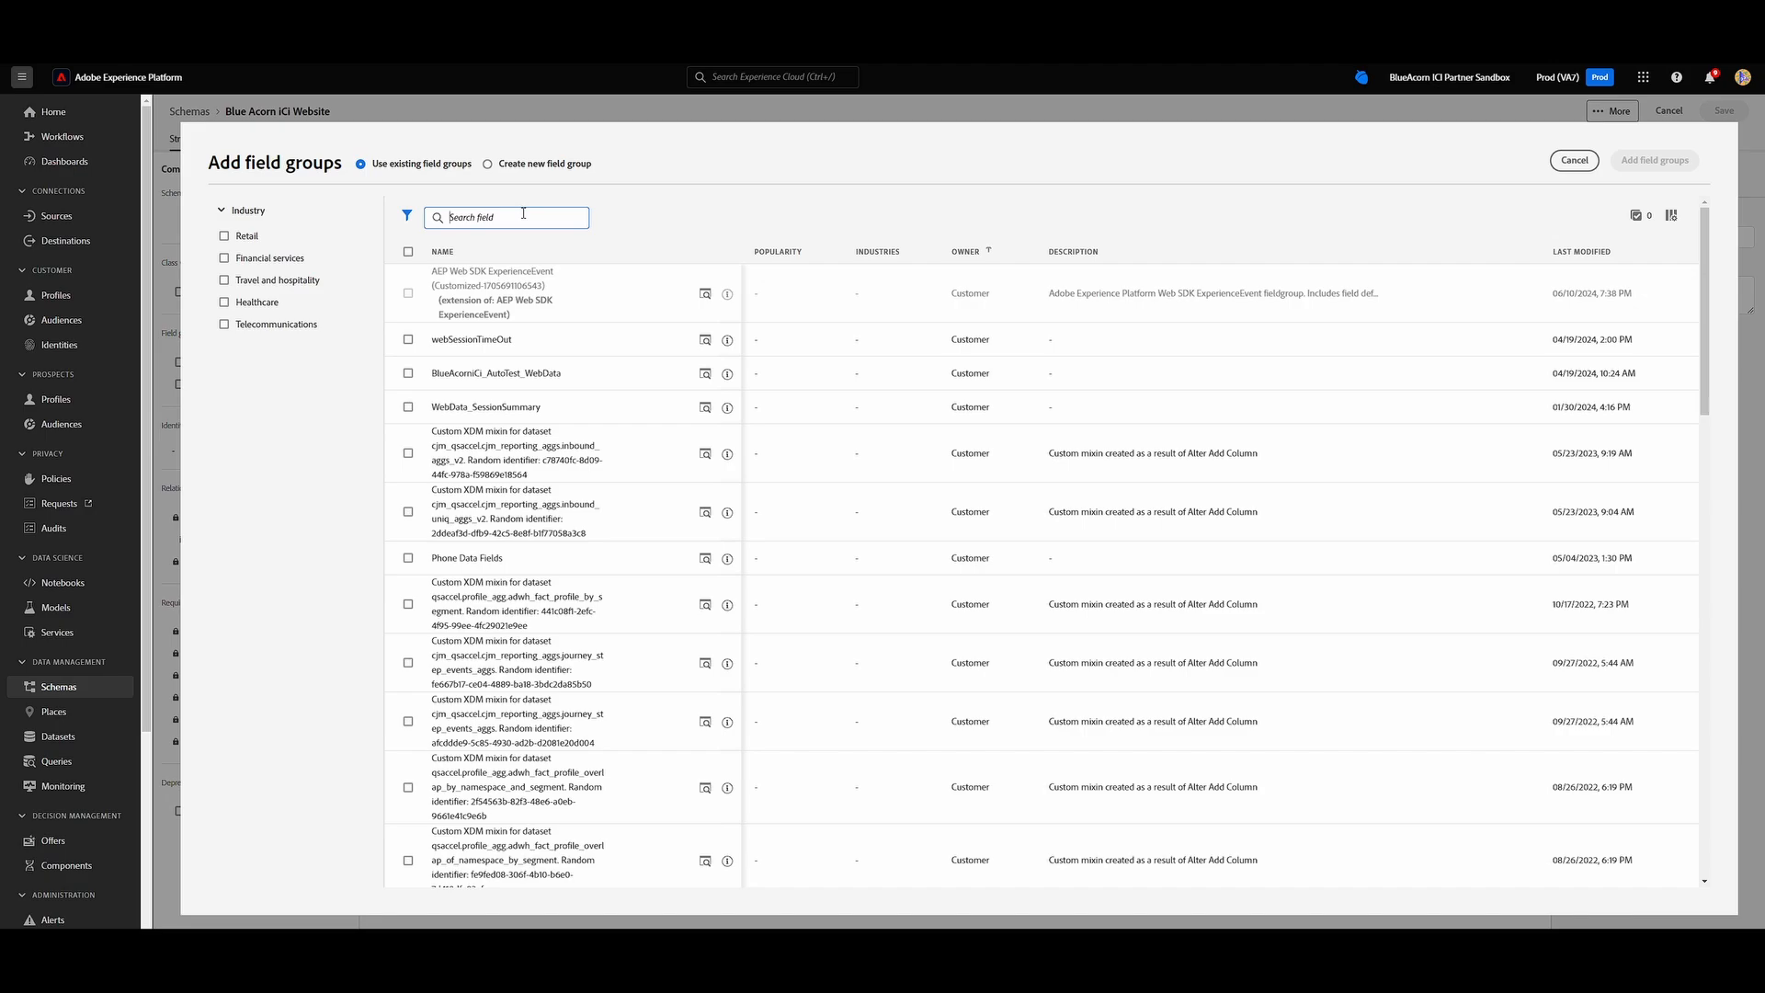
type("Bot")
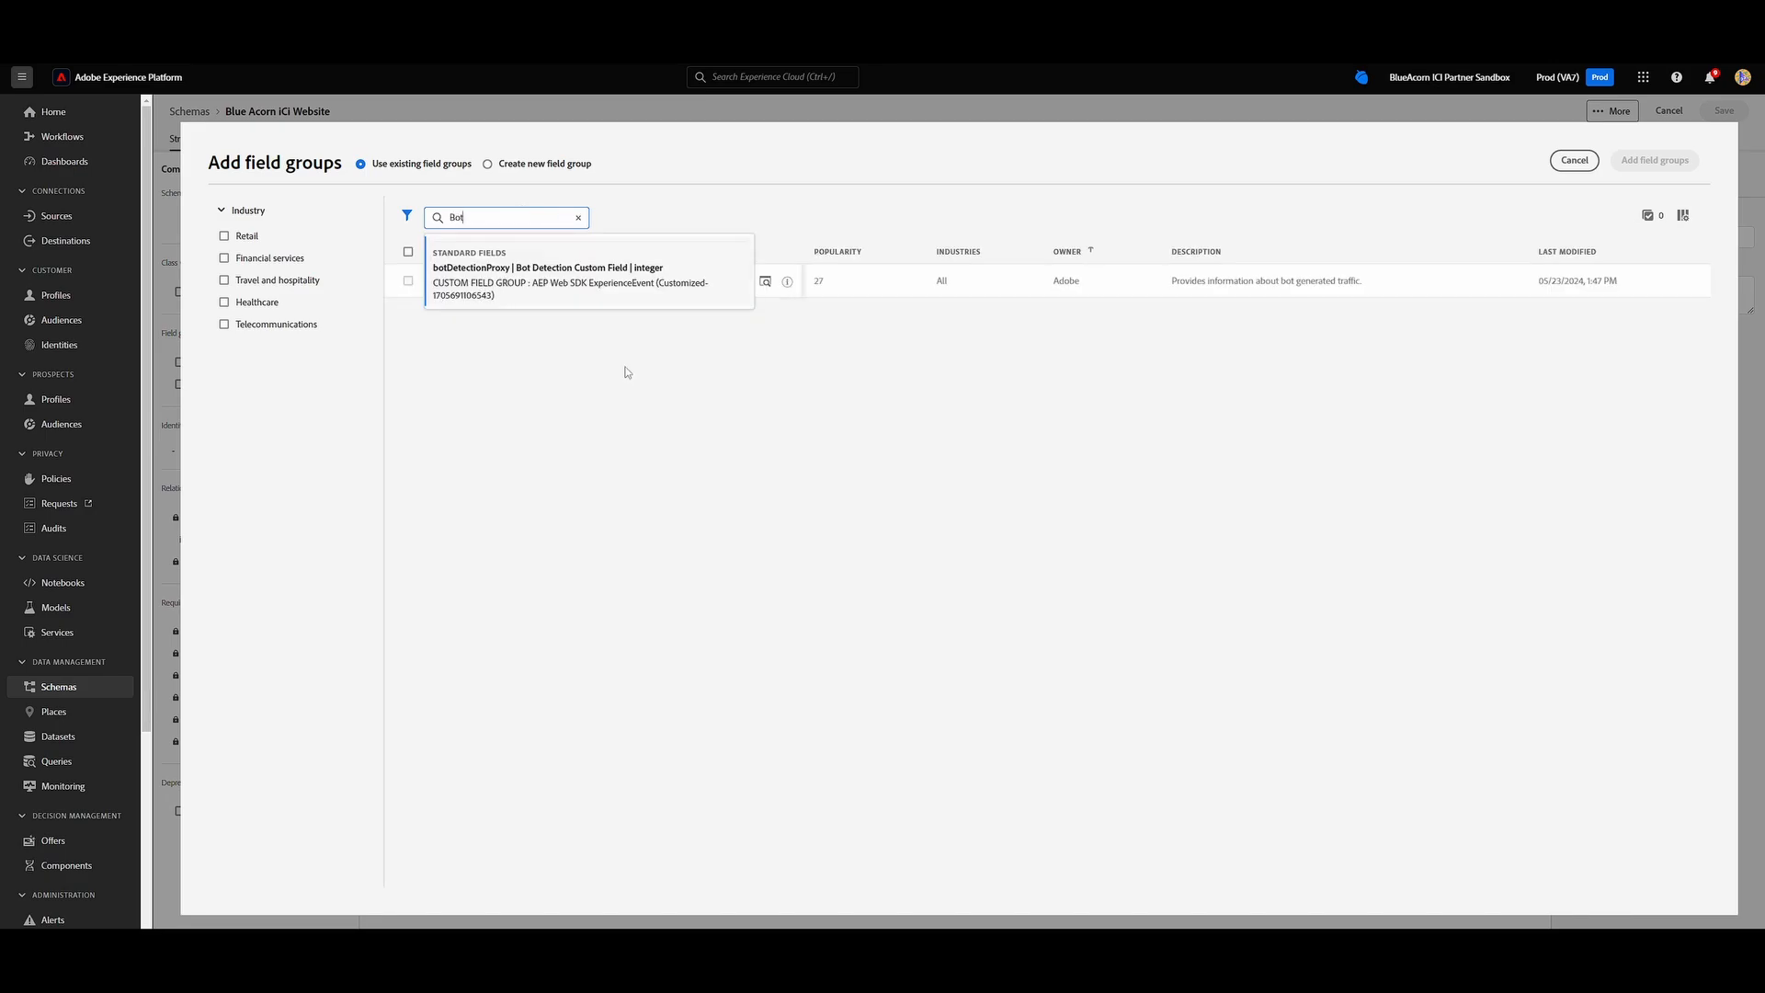
left_click(636, 406)
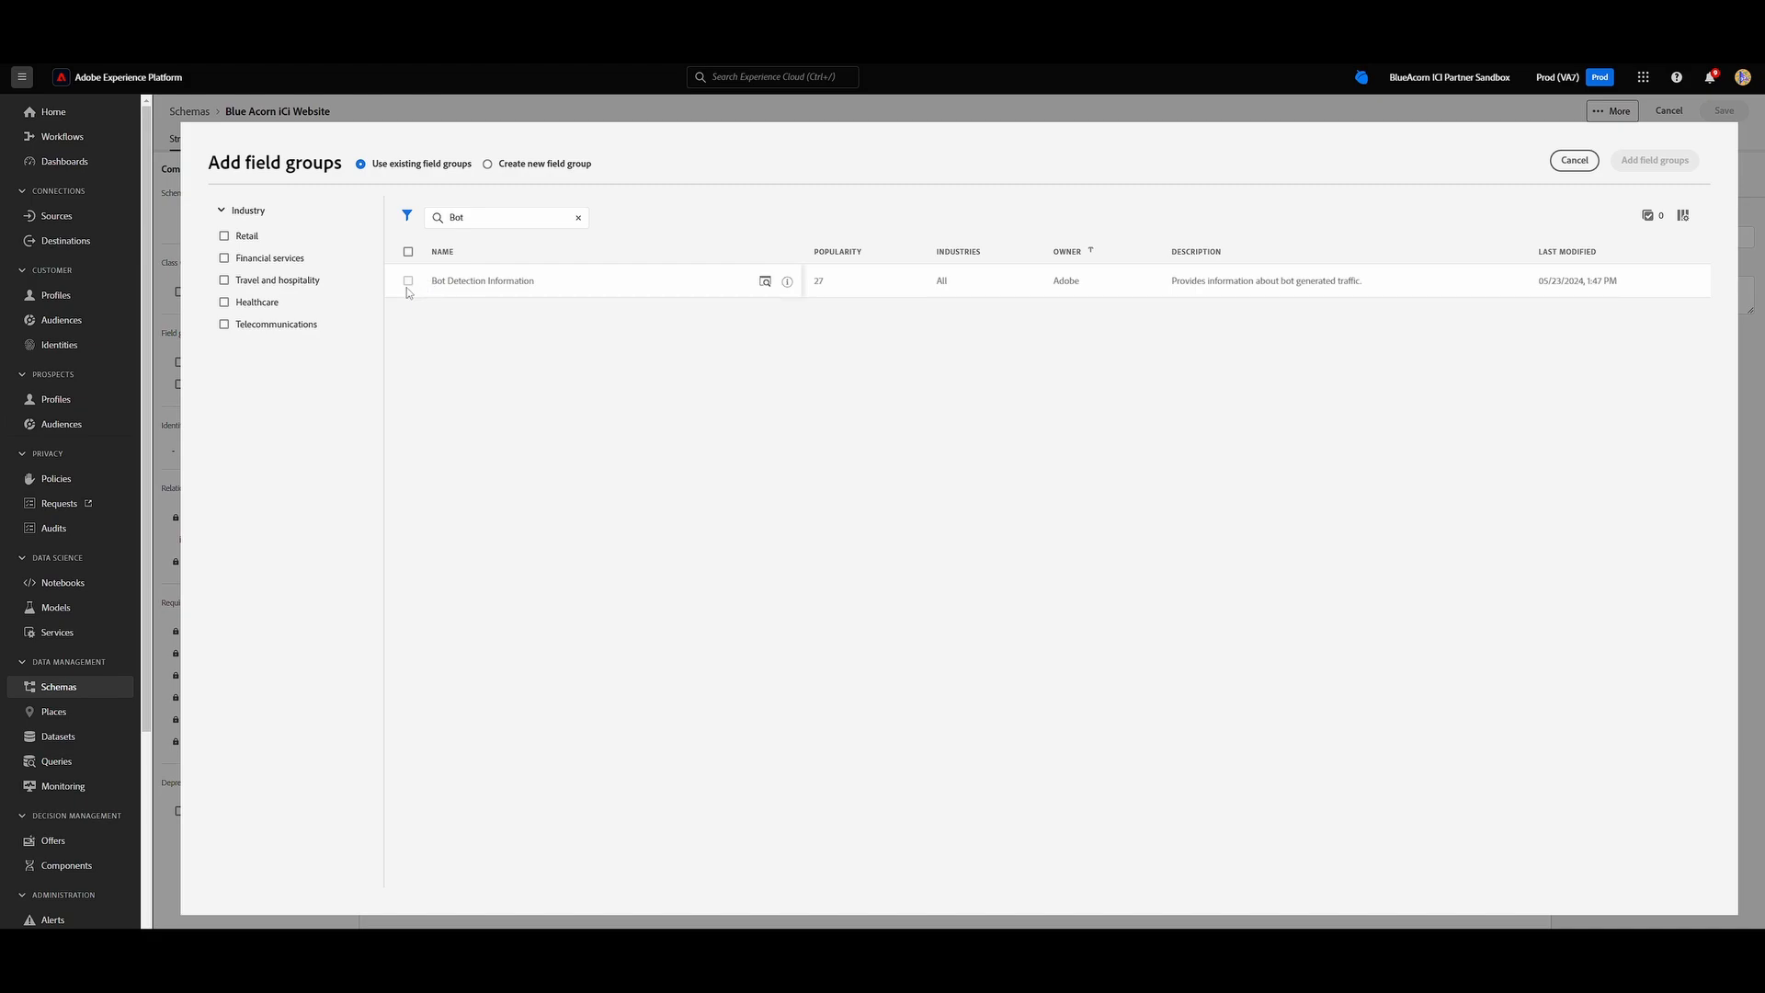
left_click(1562, 174)
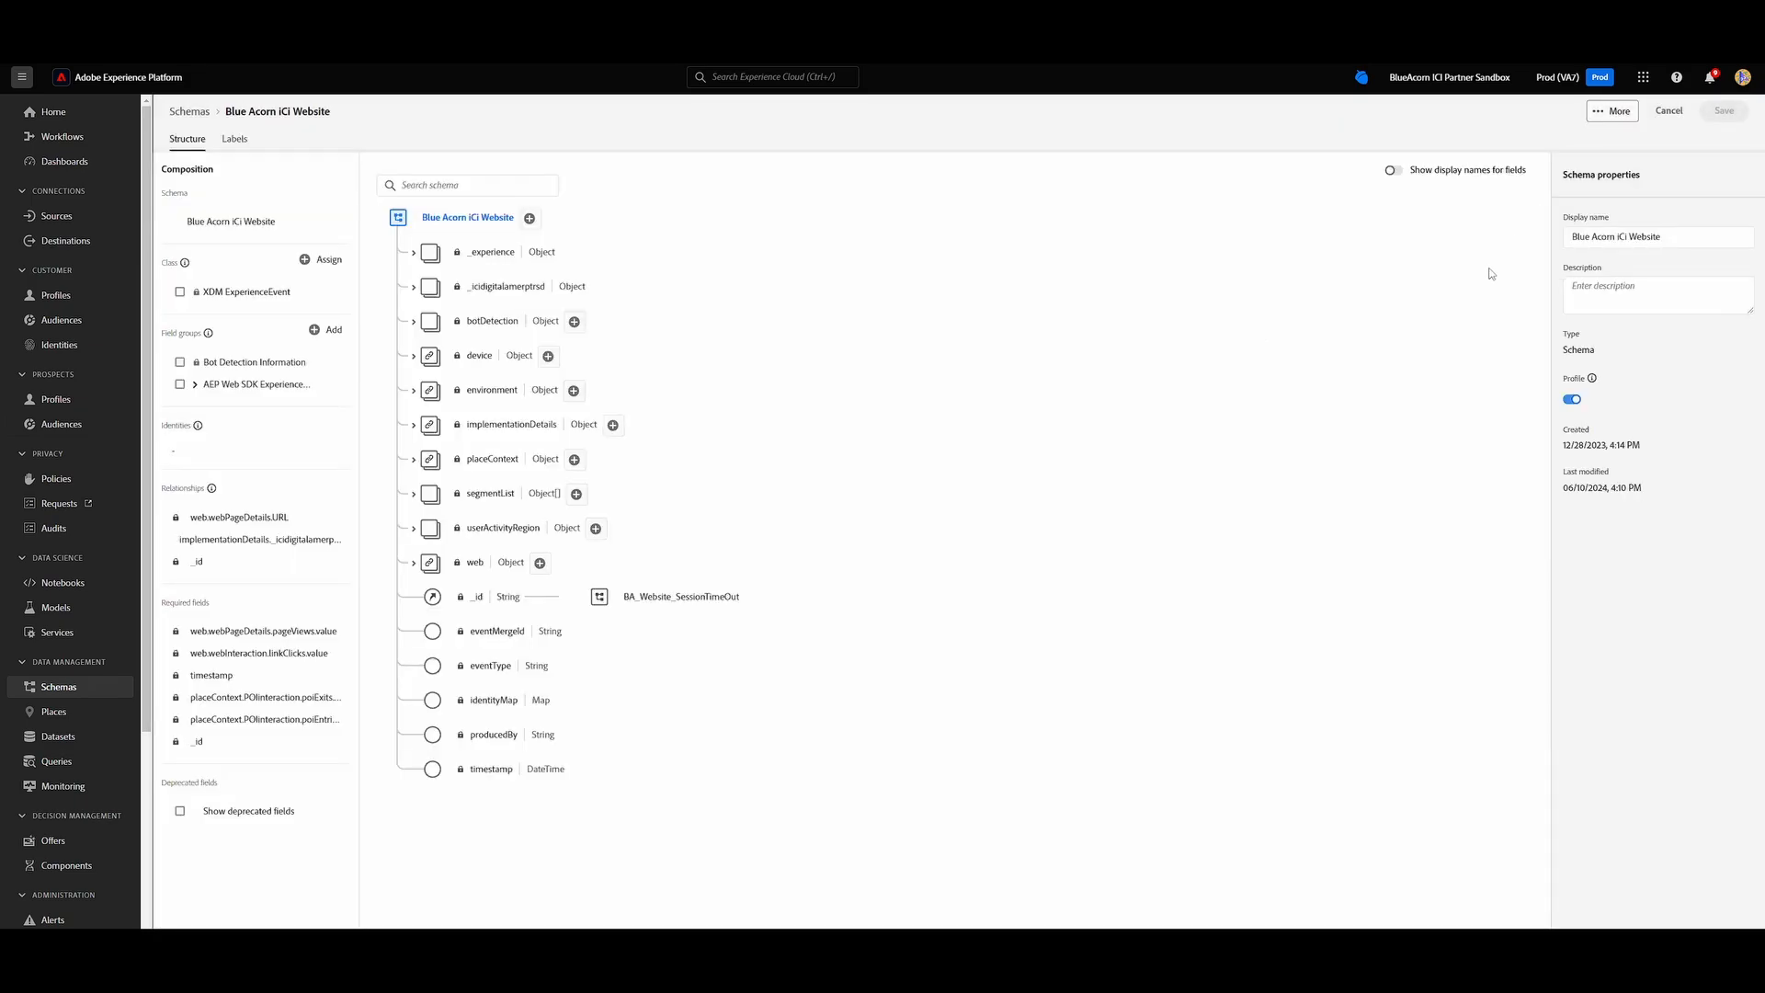
left_click(413, 323)
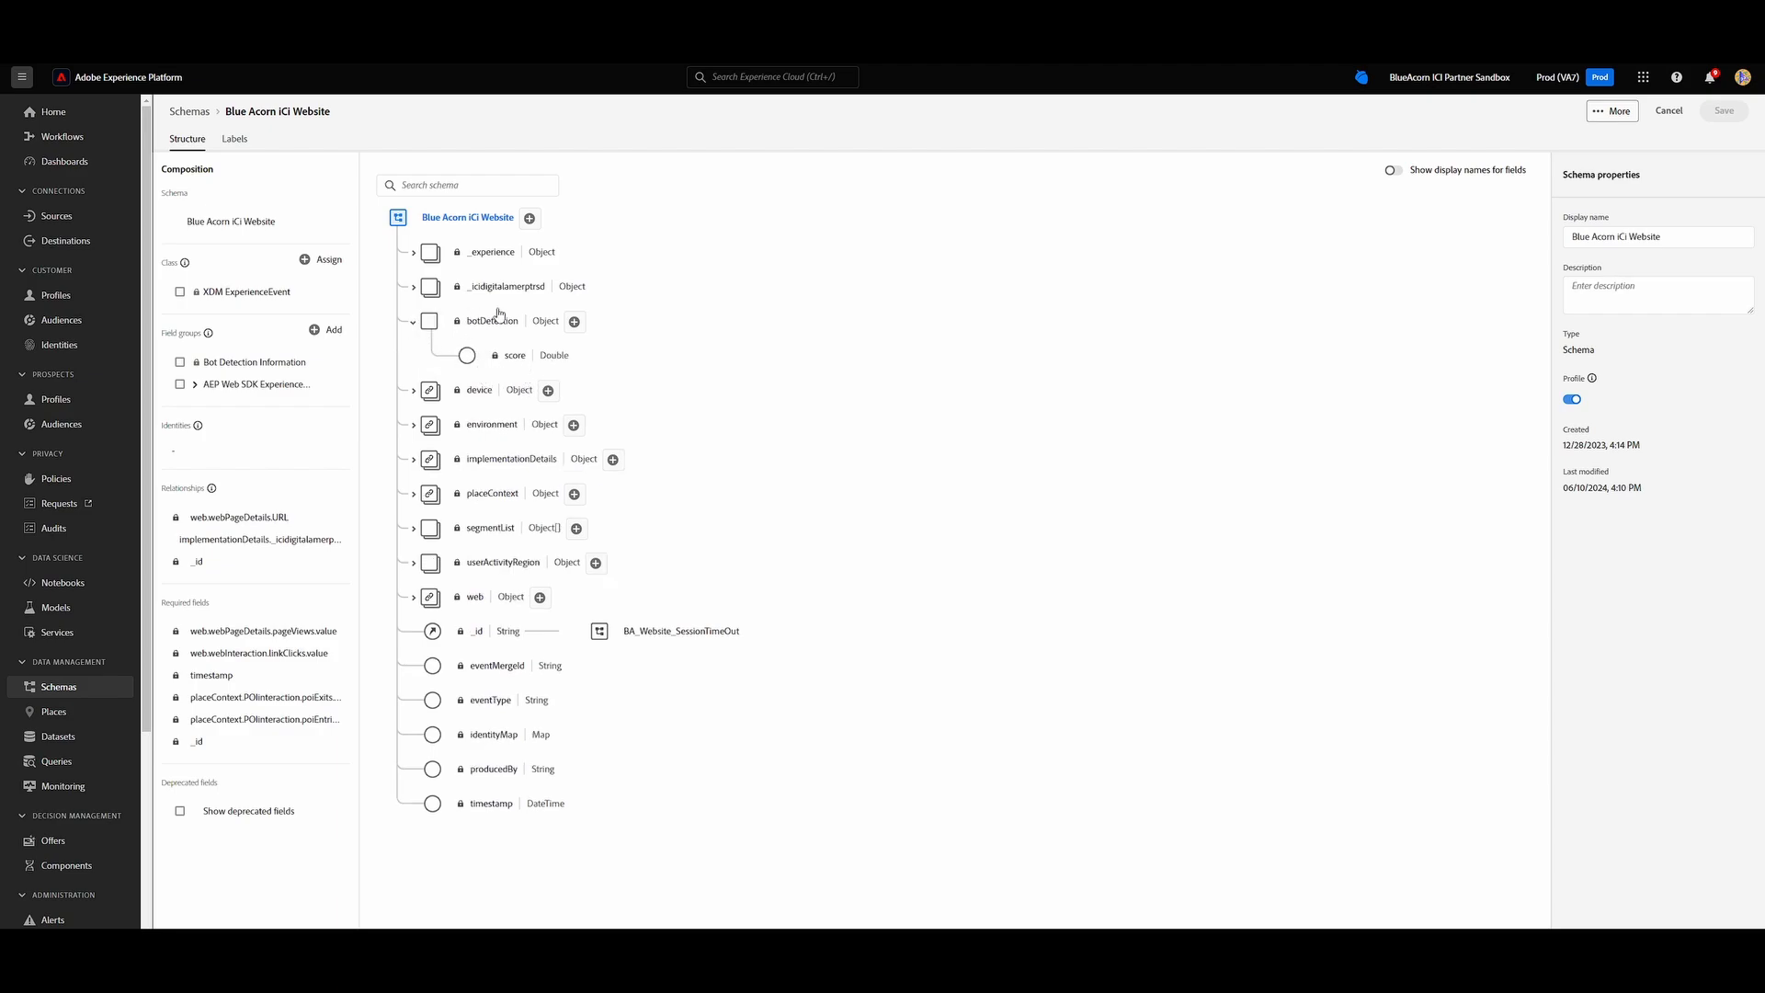
left_click(542, 357)
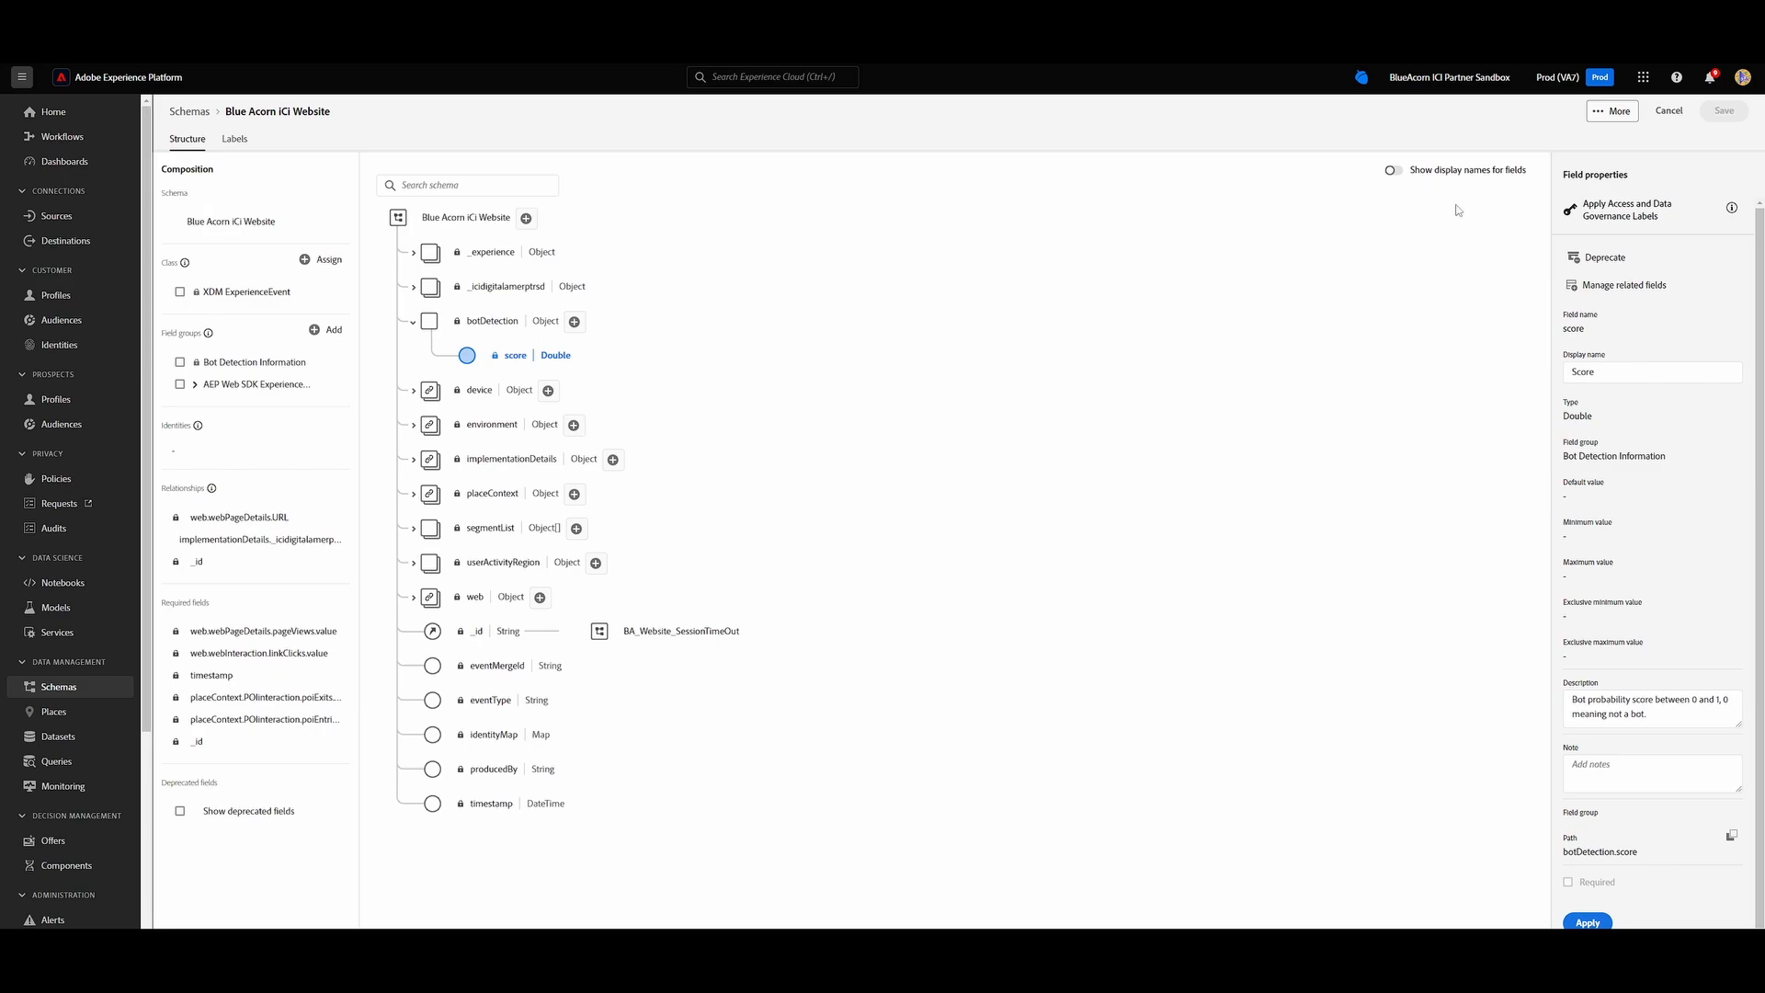
Switch to Customer Journey Analytics and open the components of the Blue Acorn iCi View data view.
left_click(1643, 77)
left_click(1691, 219)
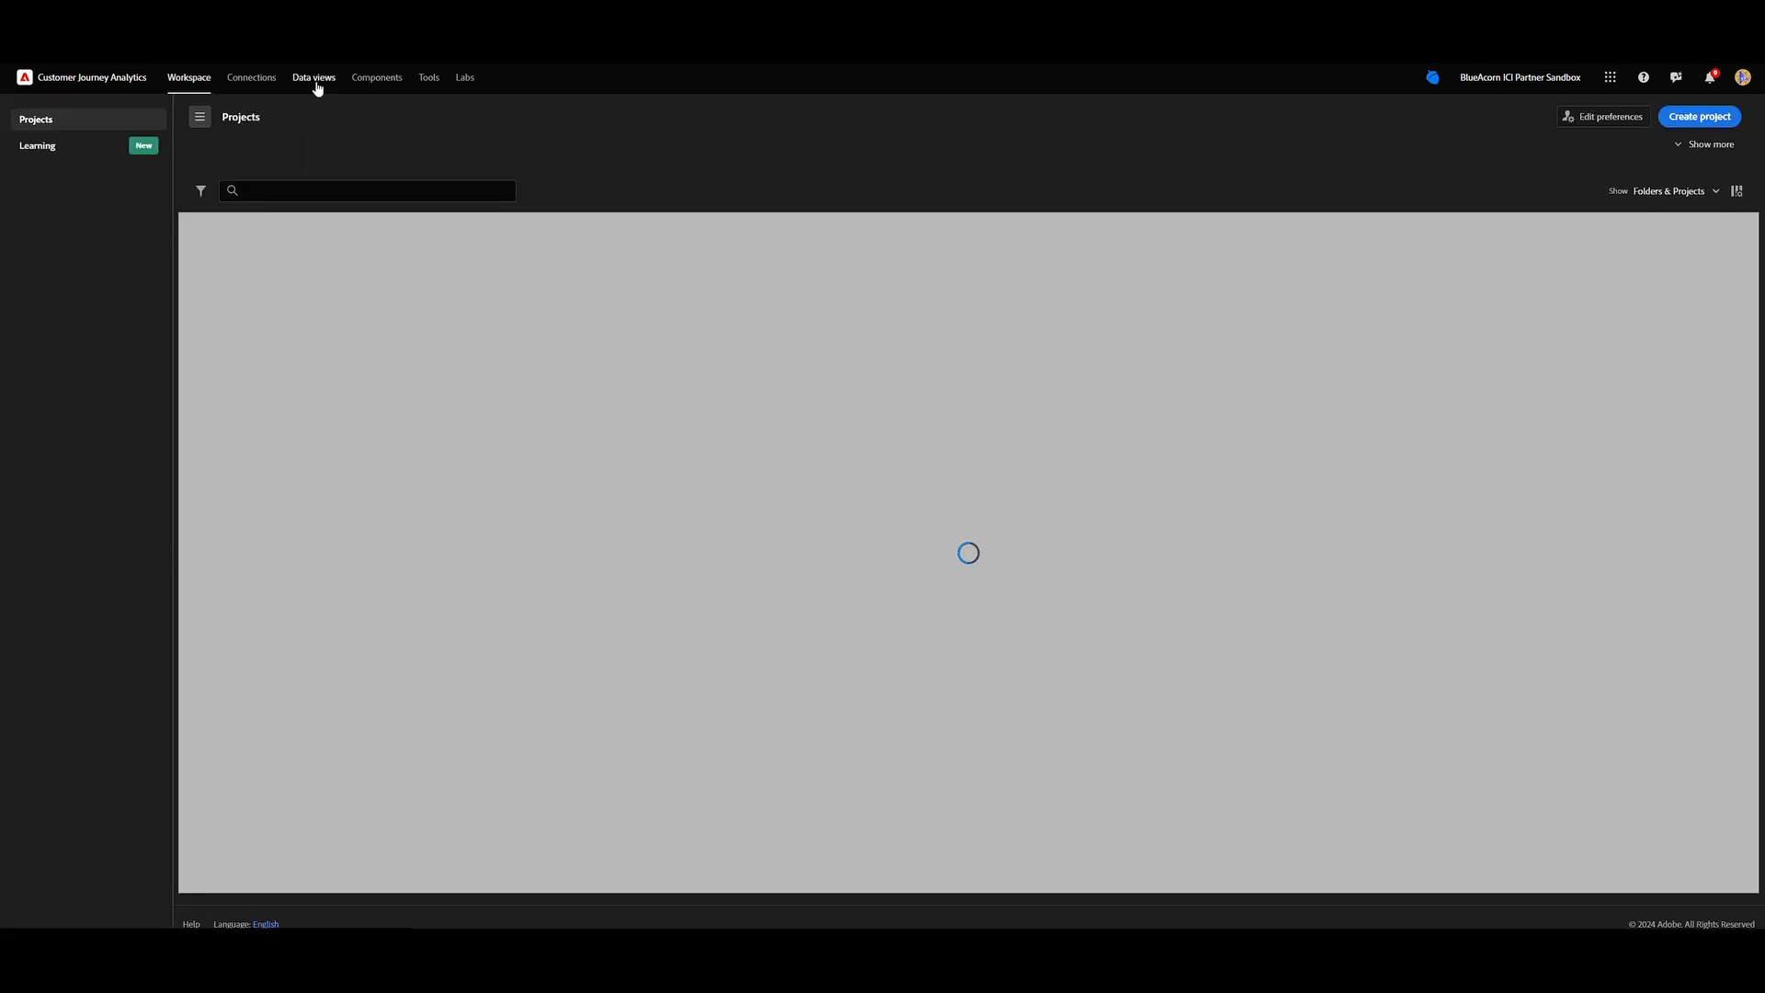
left_click(314, 79)
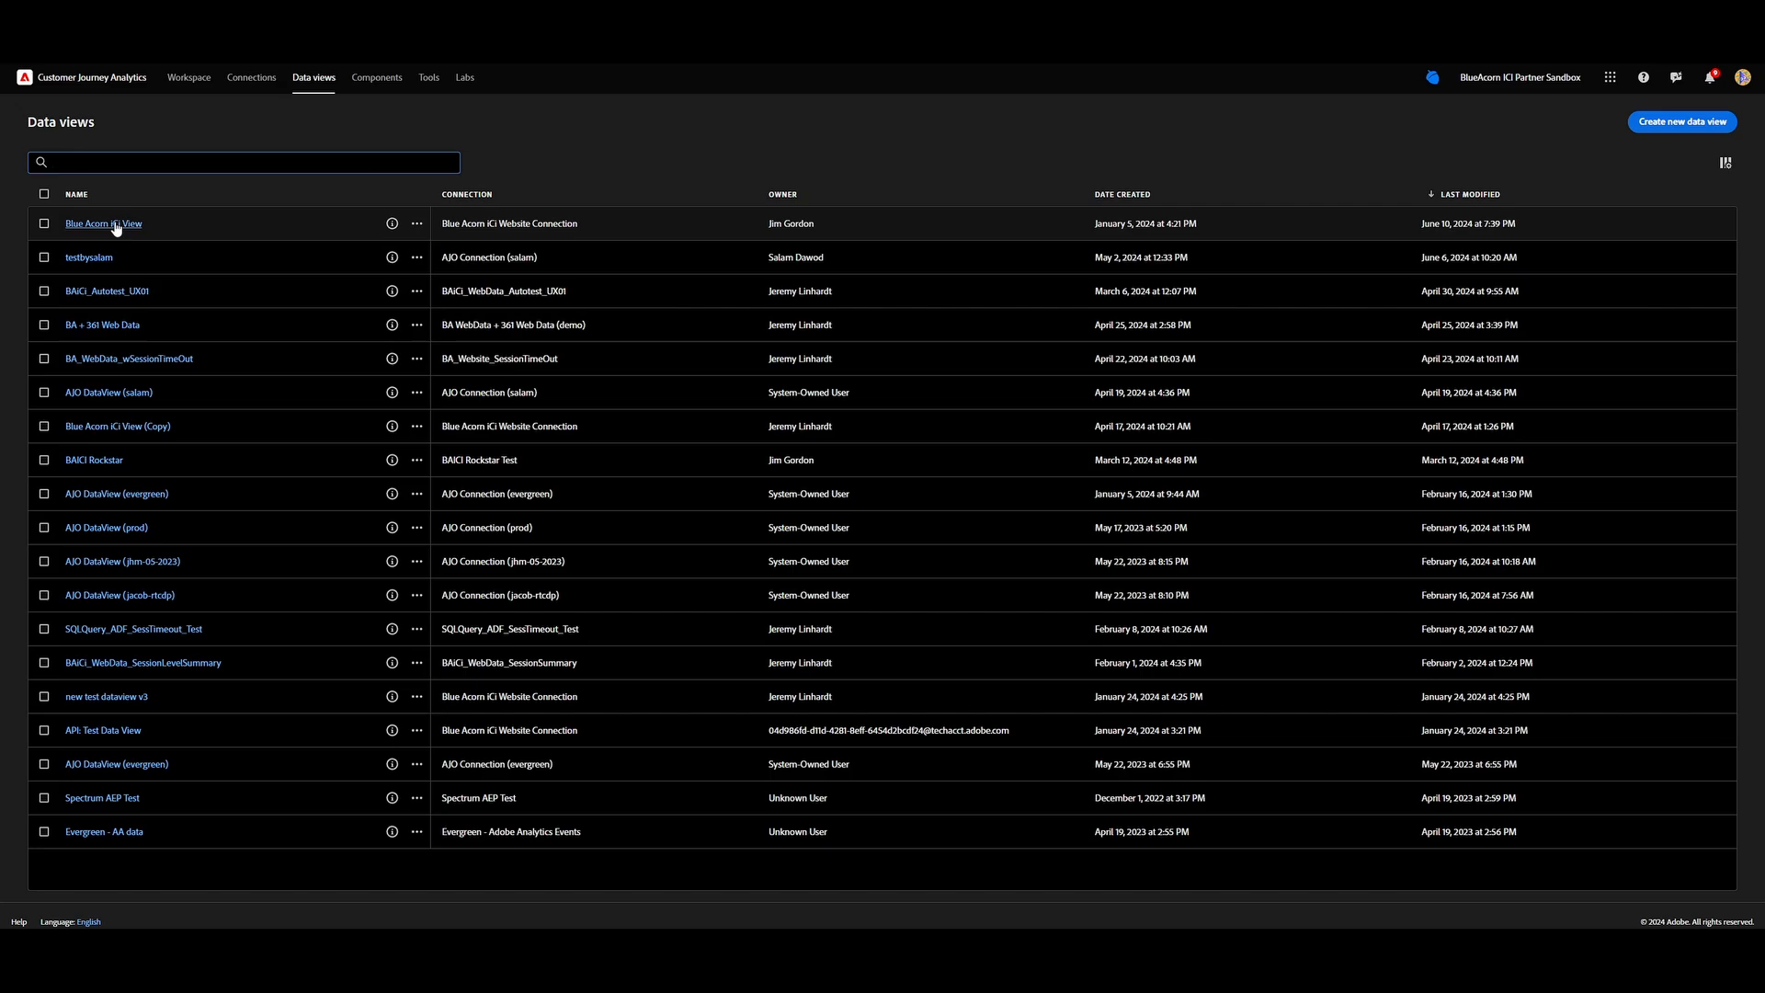
left_click(114, 224)
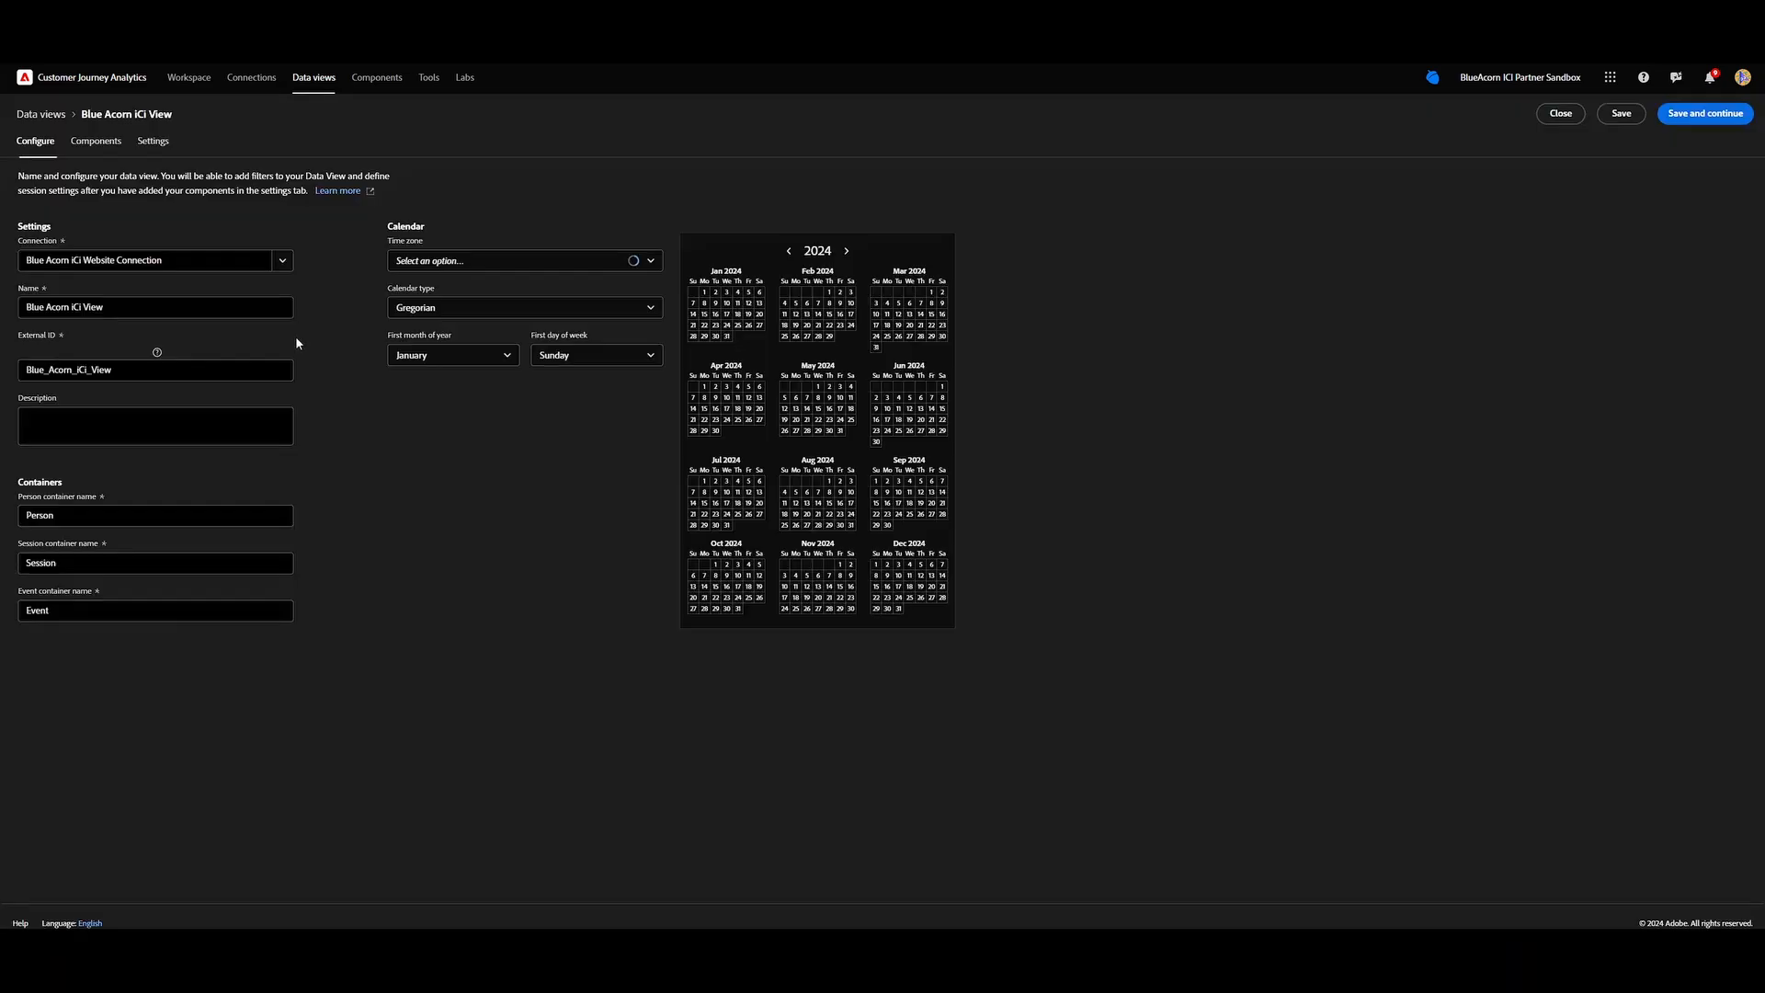
left_click(108, 144)
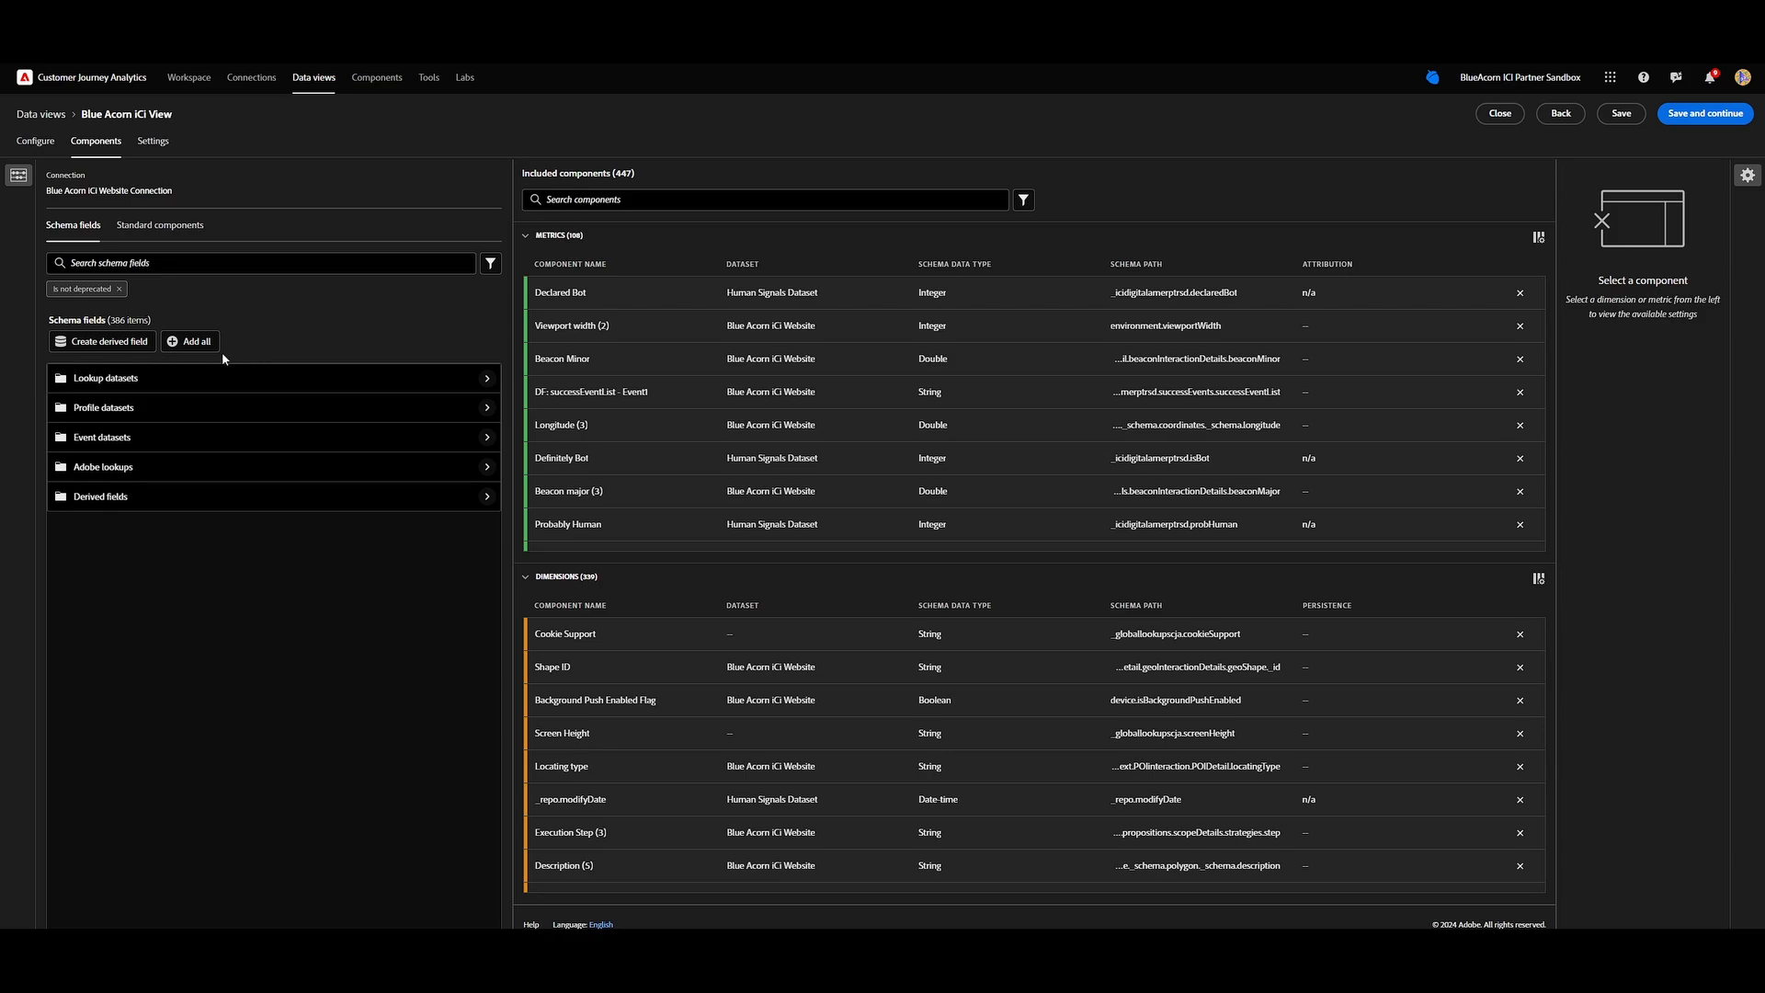
Add all schema fields to the data view, skipping duplicates, and search the included components for Score.
left_click(195, 343)
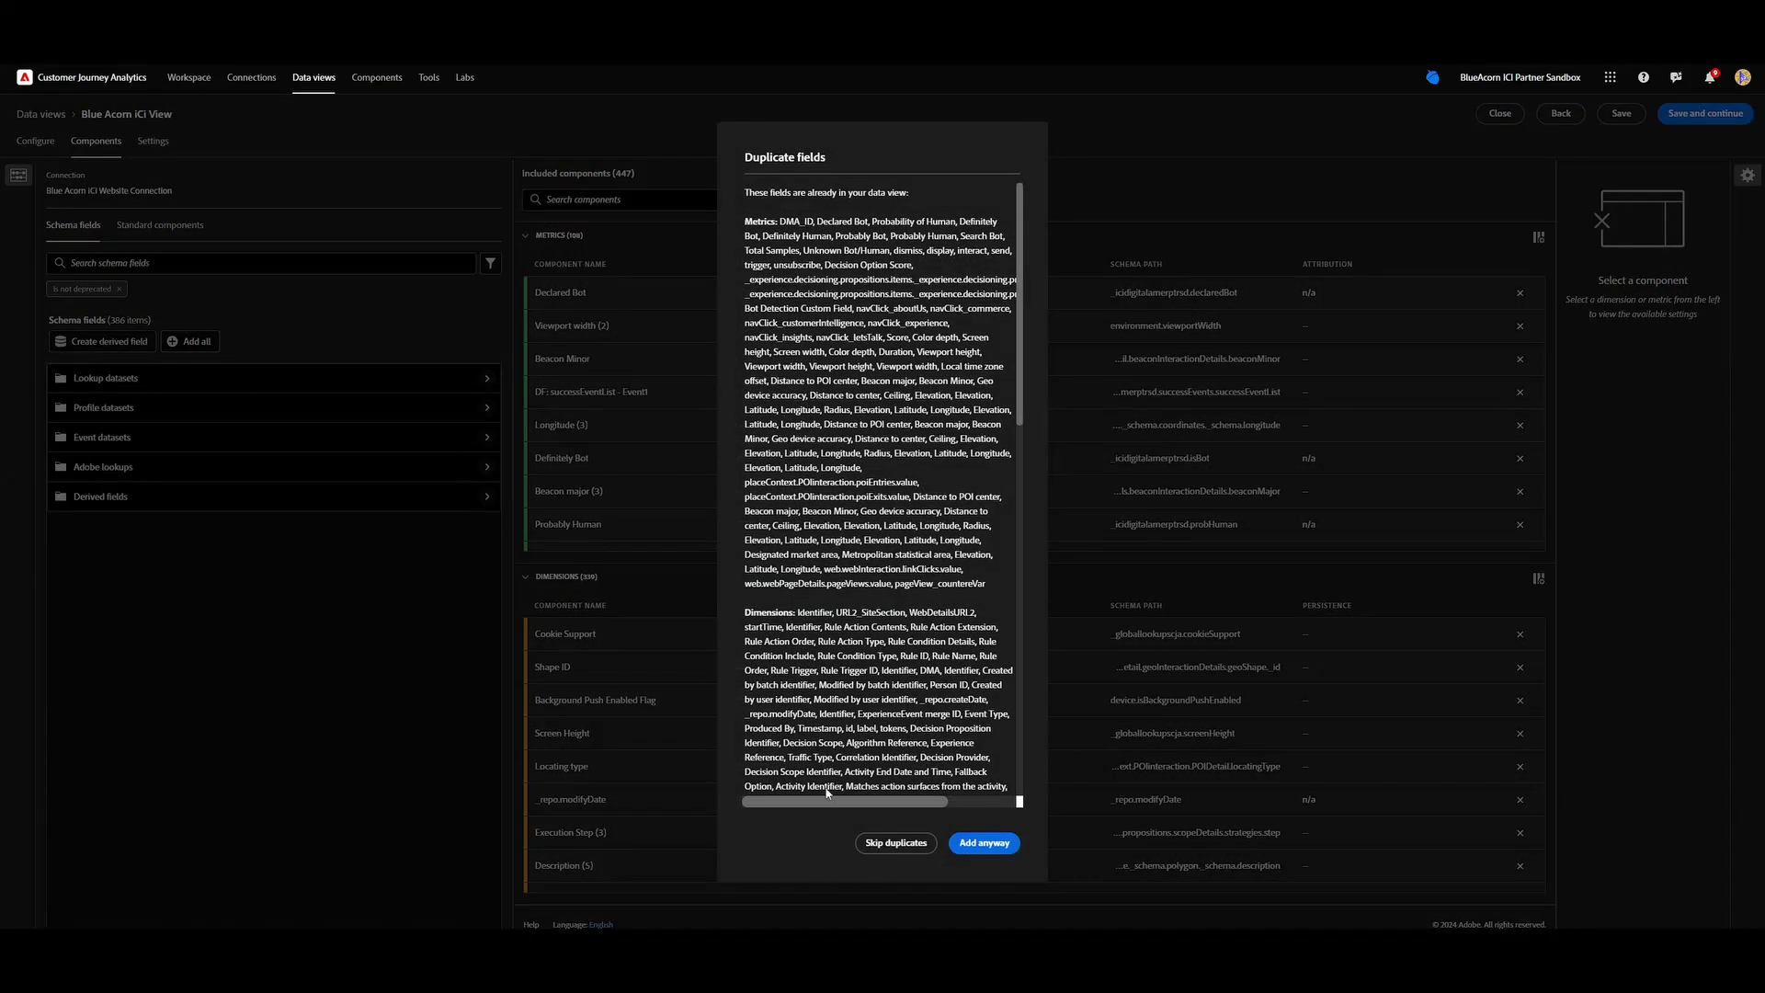
left_click(885, 846)
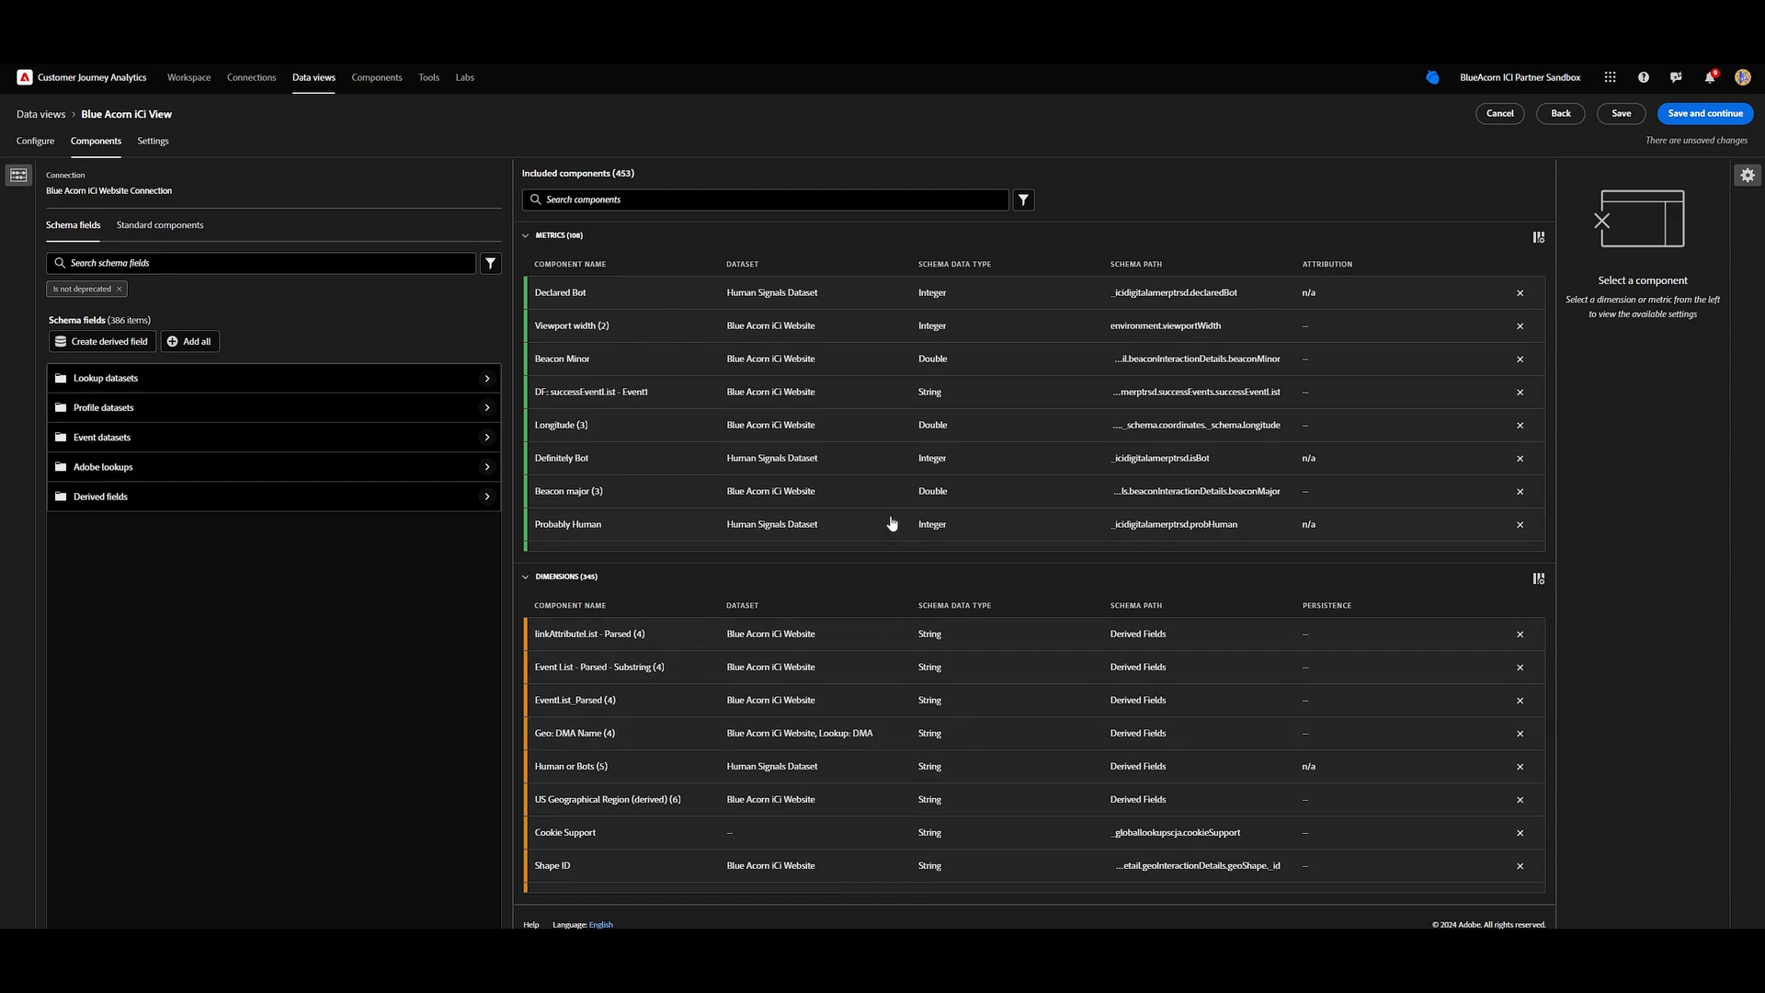
left_click(797, 204)
type("Score")
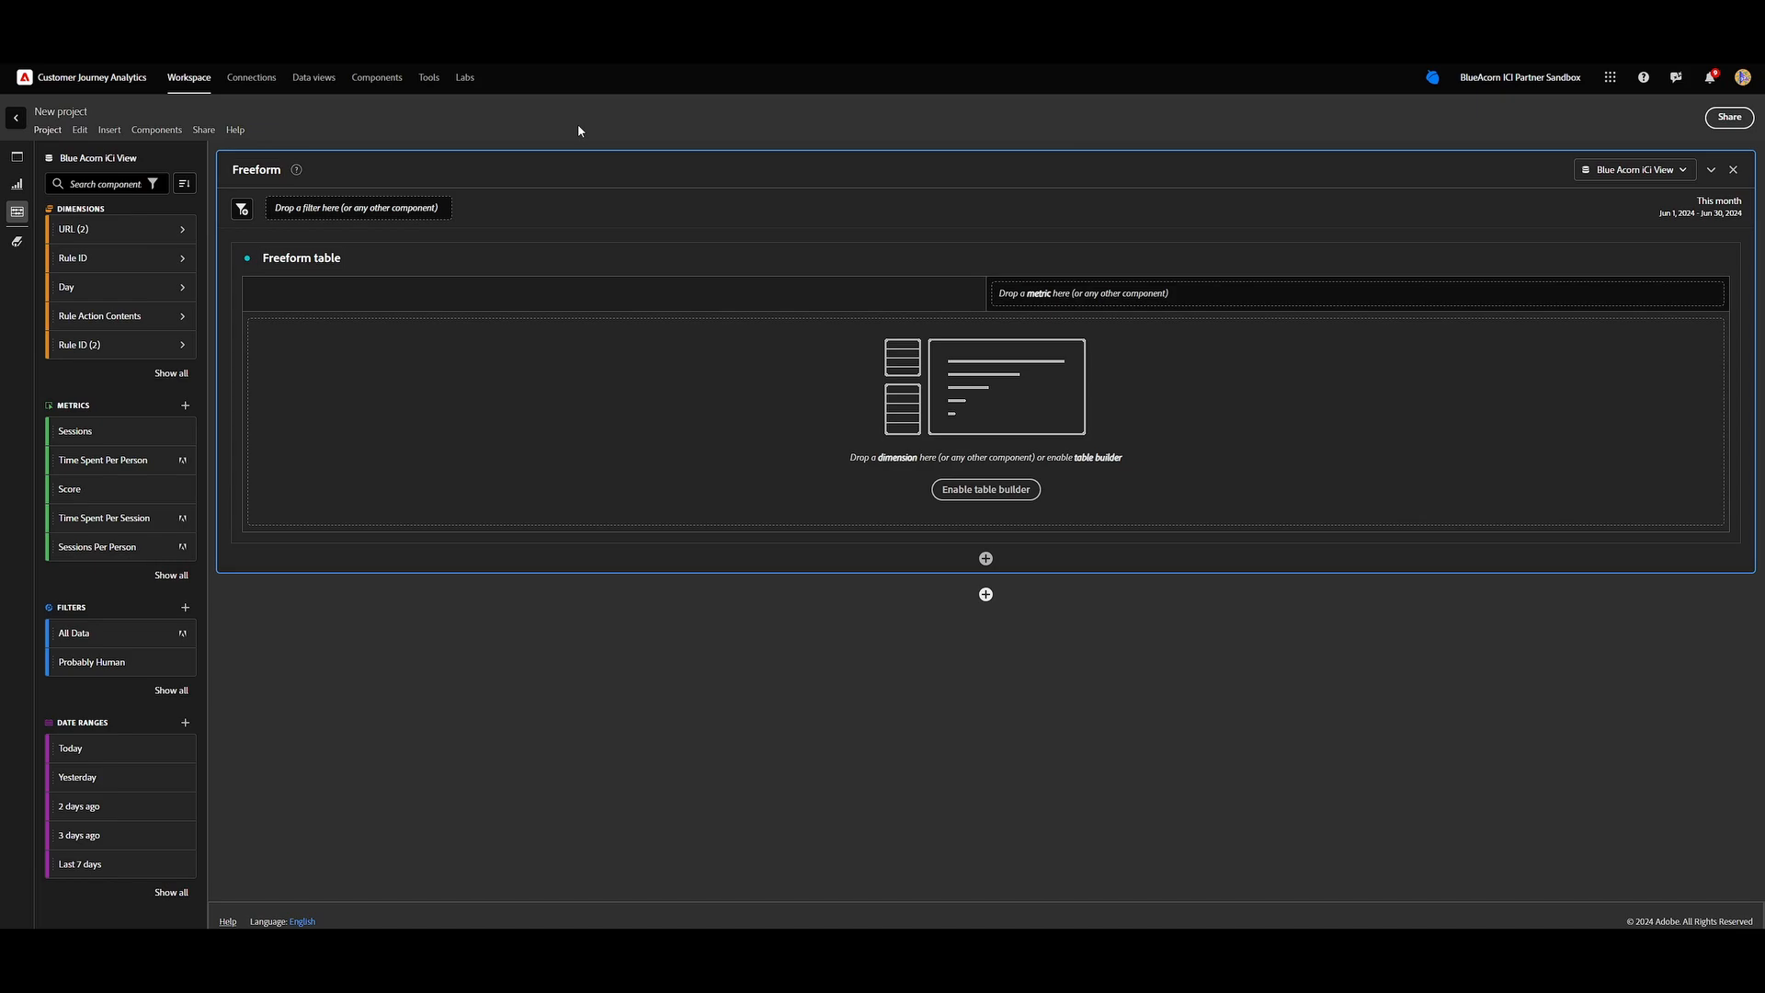
Add the Hour of Day dimension to the empty freeform table, leaving the date range as This month.
left_click(122, 182)
type("Hour")
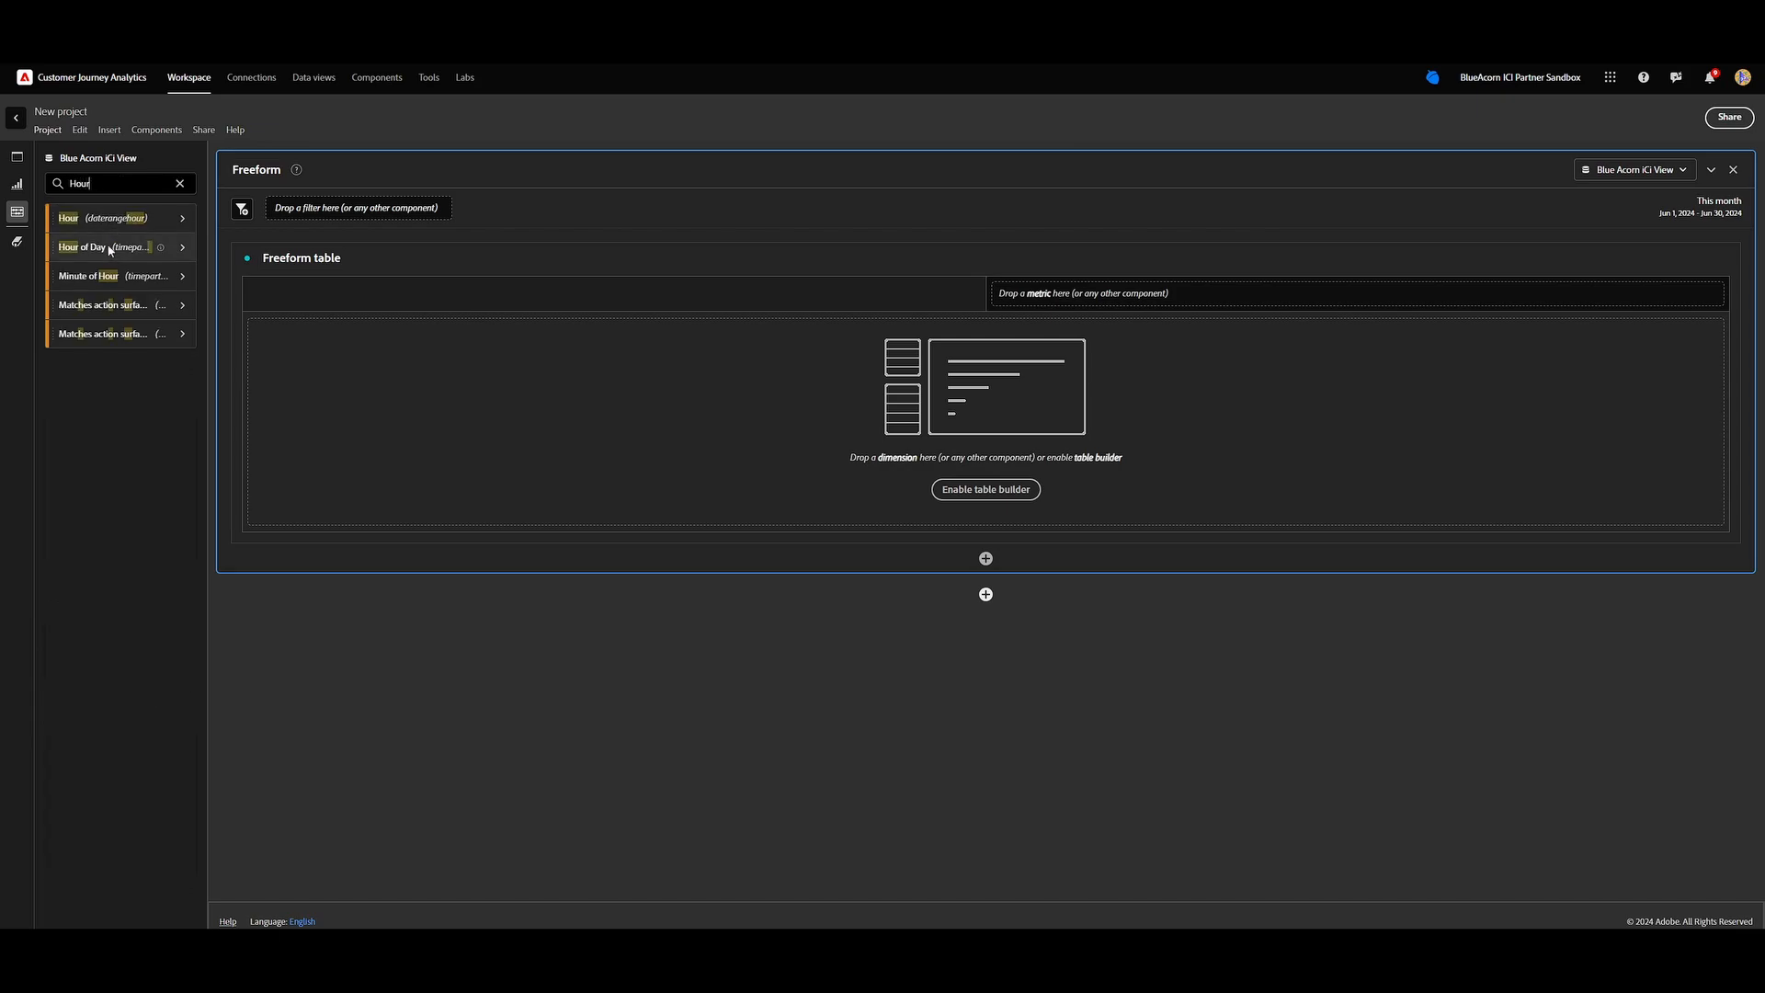
left_click_drag(84, 246, 433, 400)
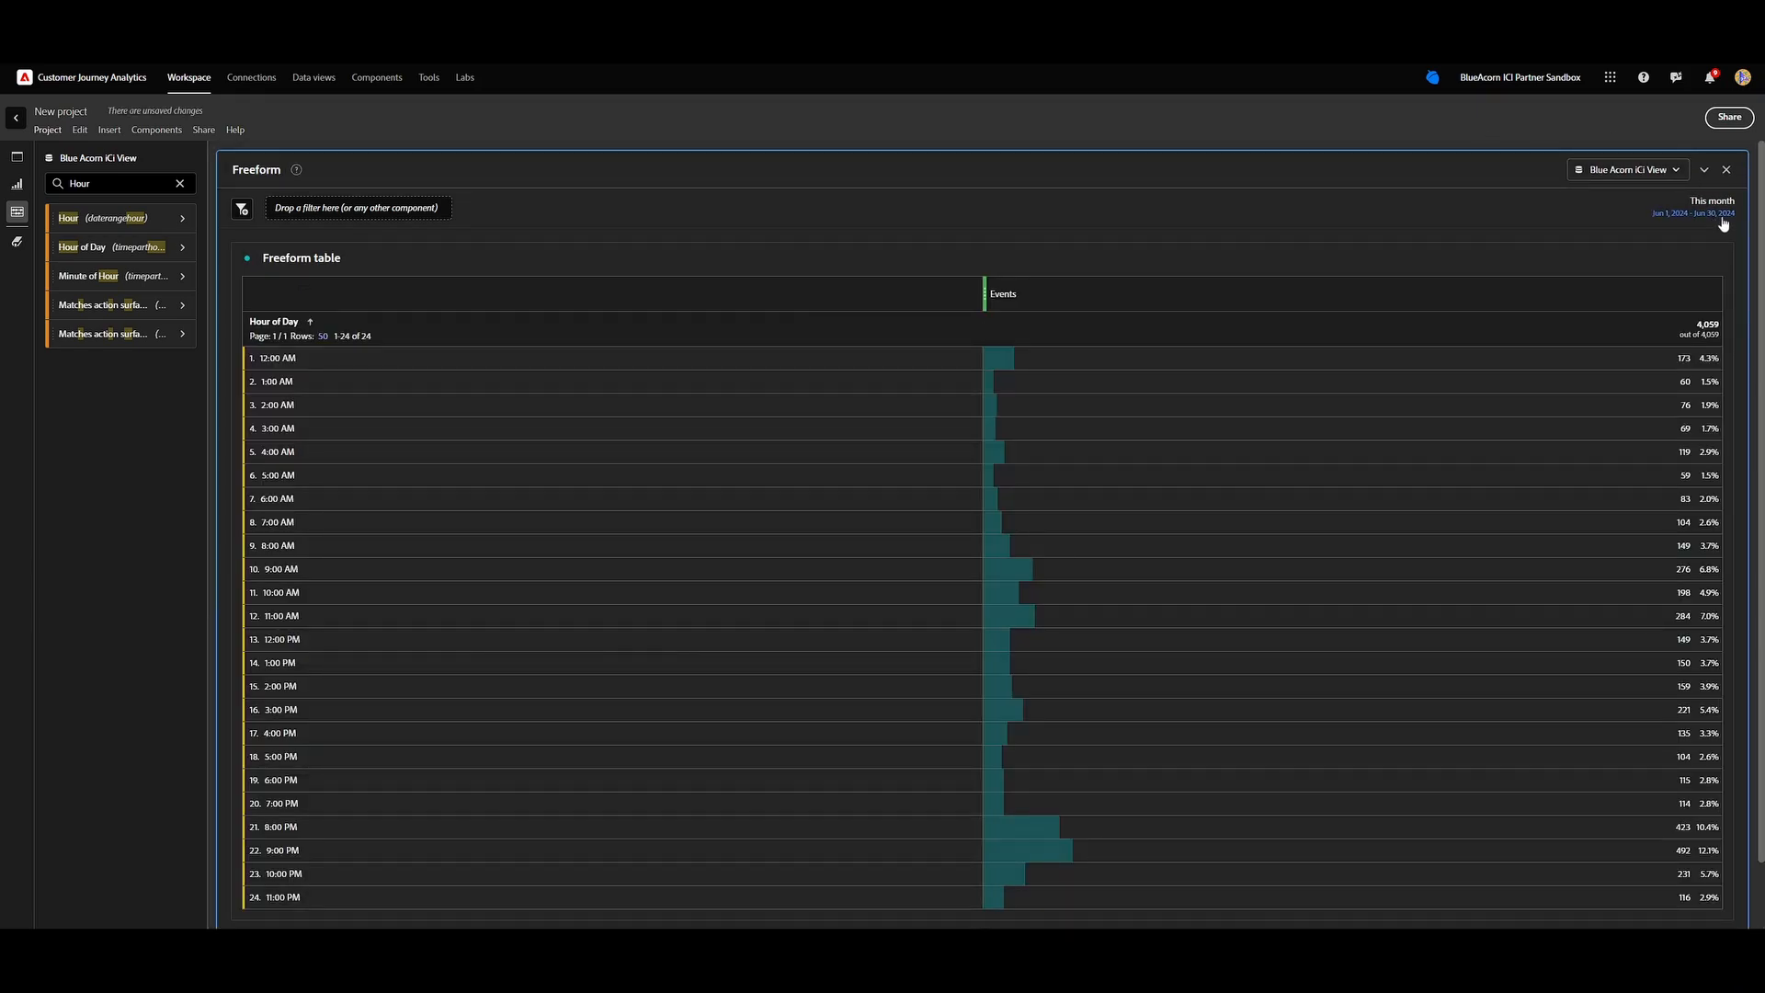
left_click(1720, 215)
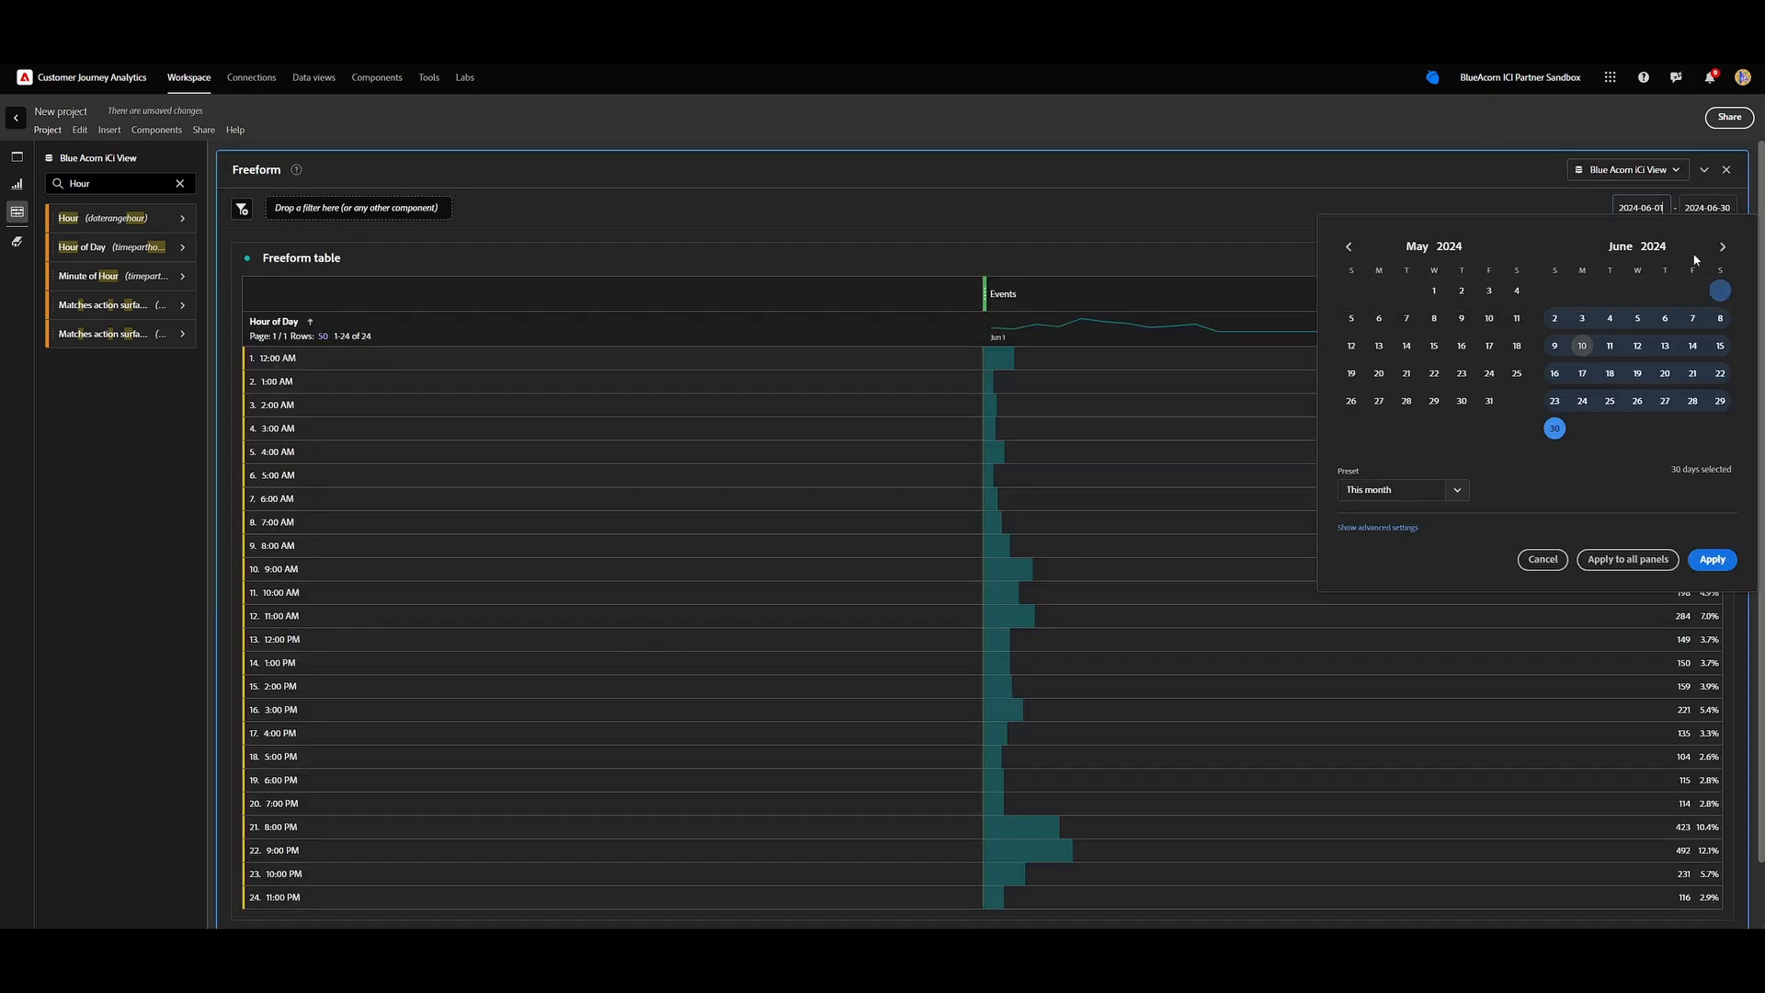
left_click(1450, 200)
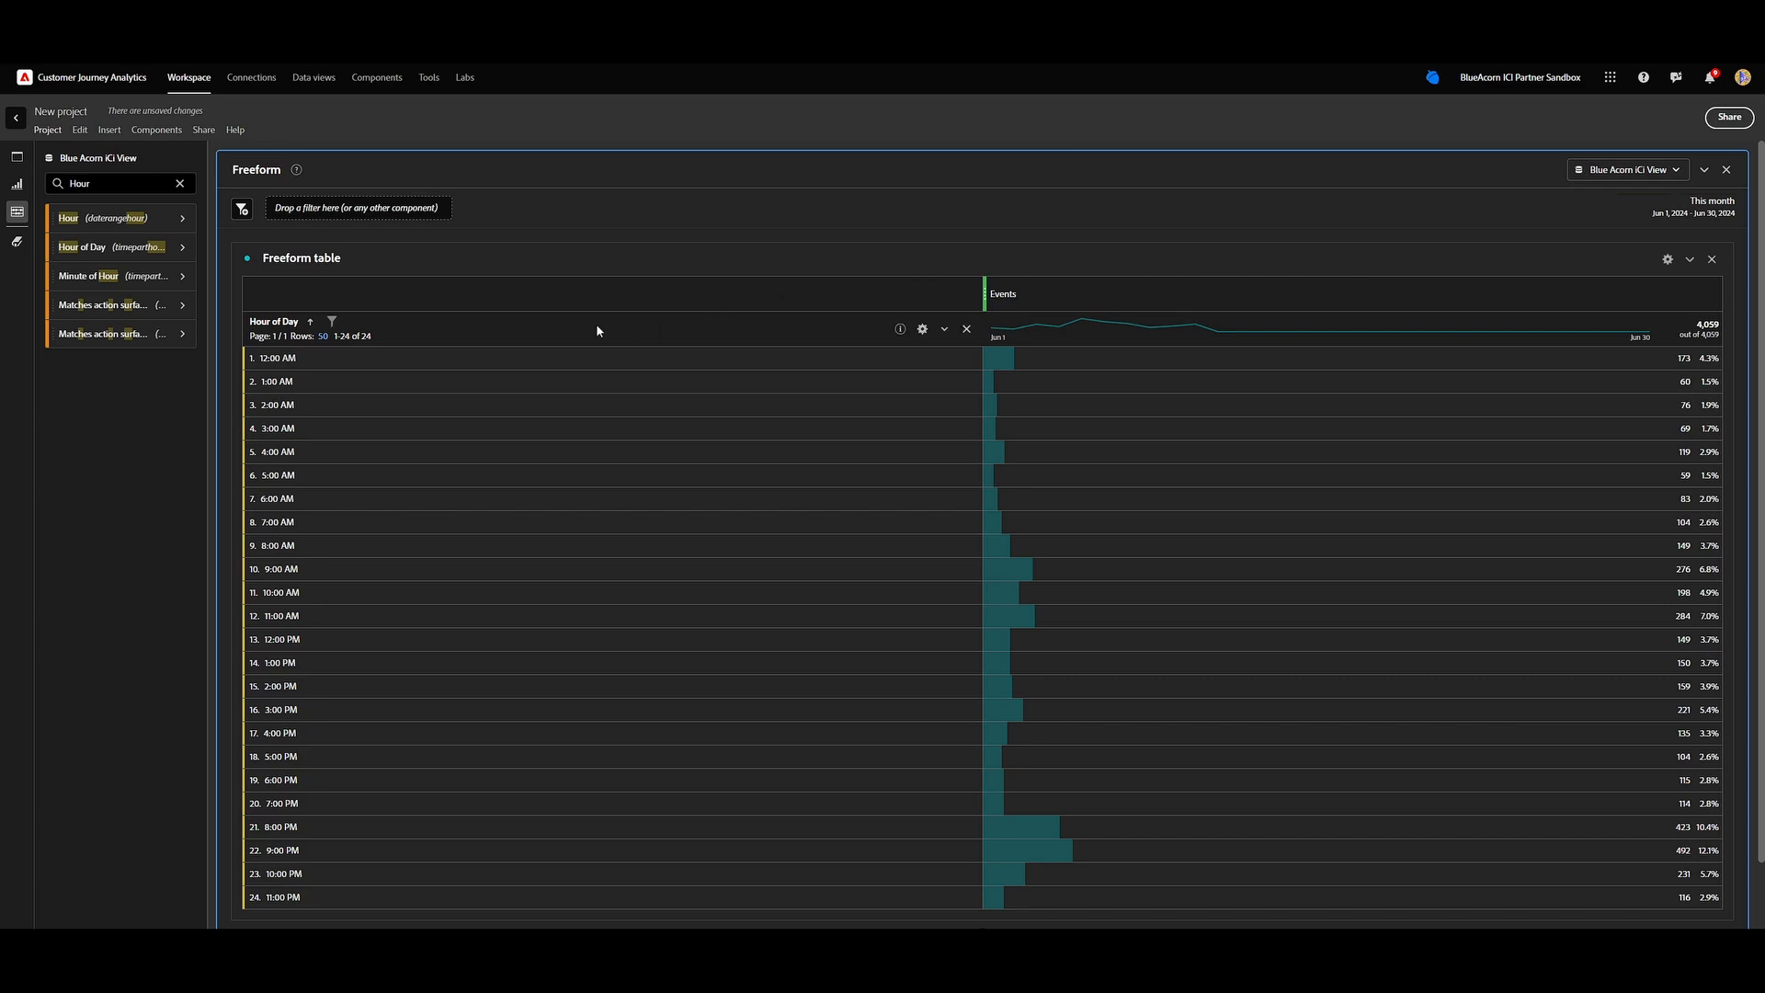
Add the botDetection Score metric to the freeform table and remove the Events column.
left_click(180, 184)
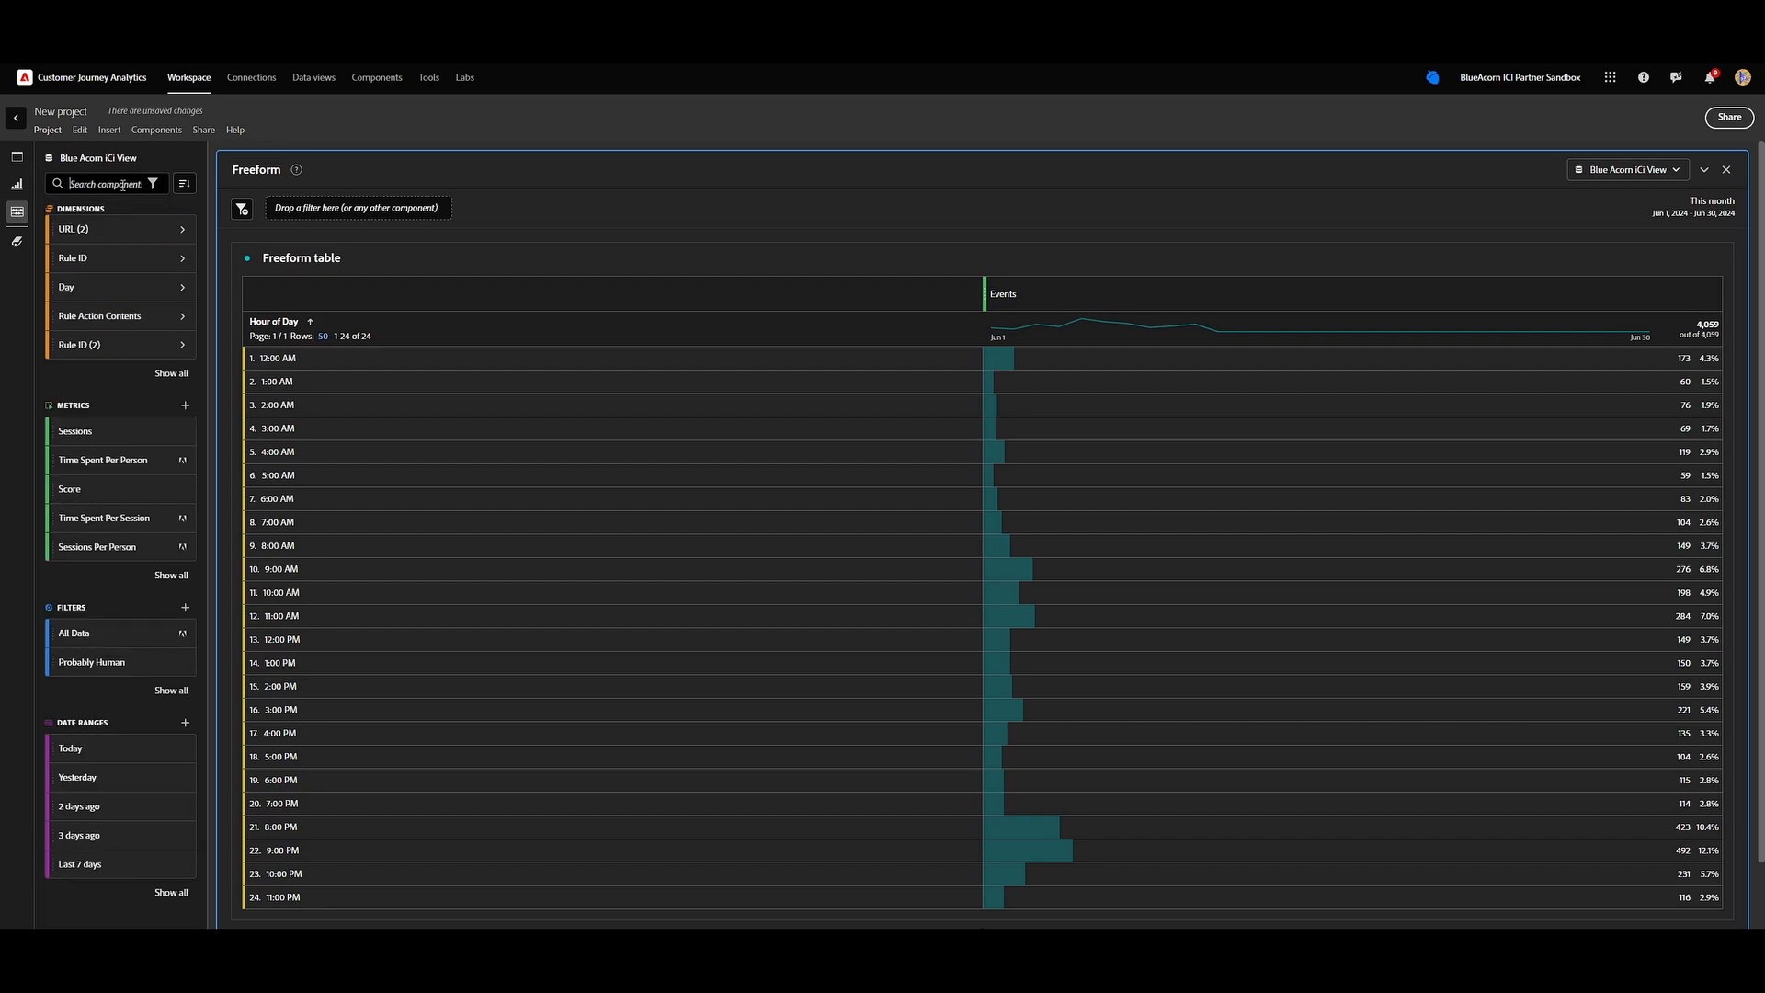
type("Score")
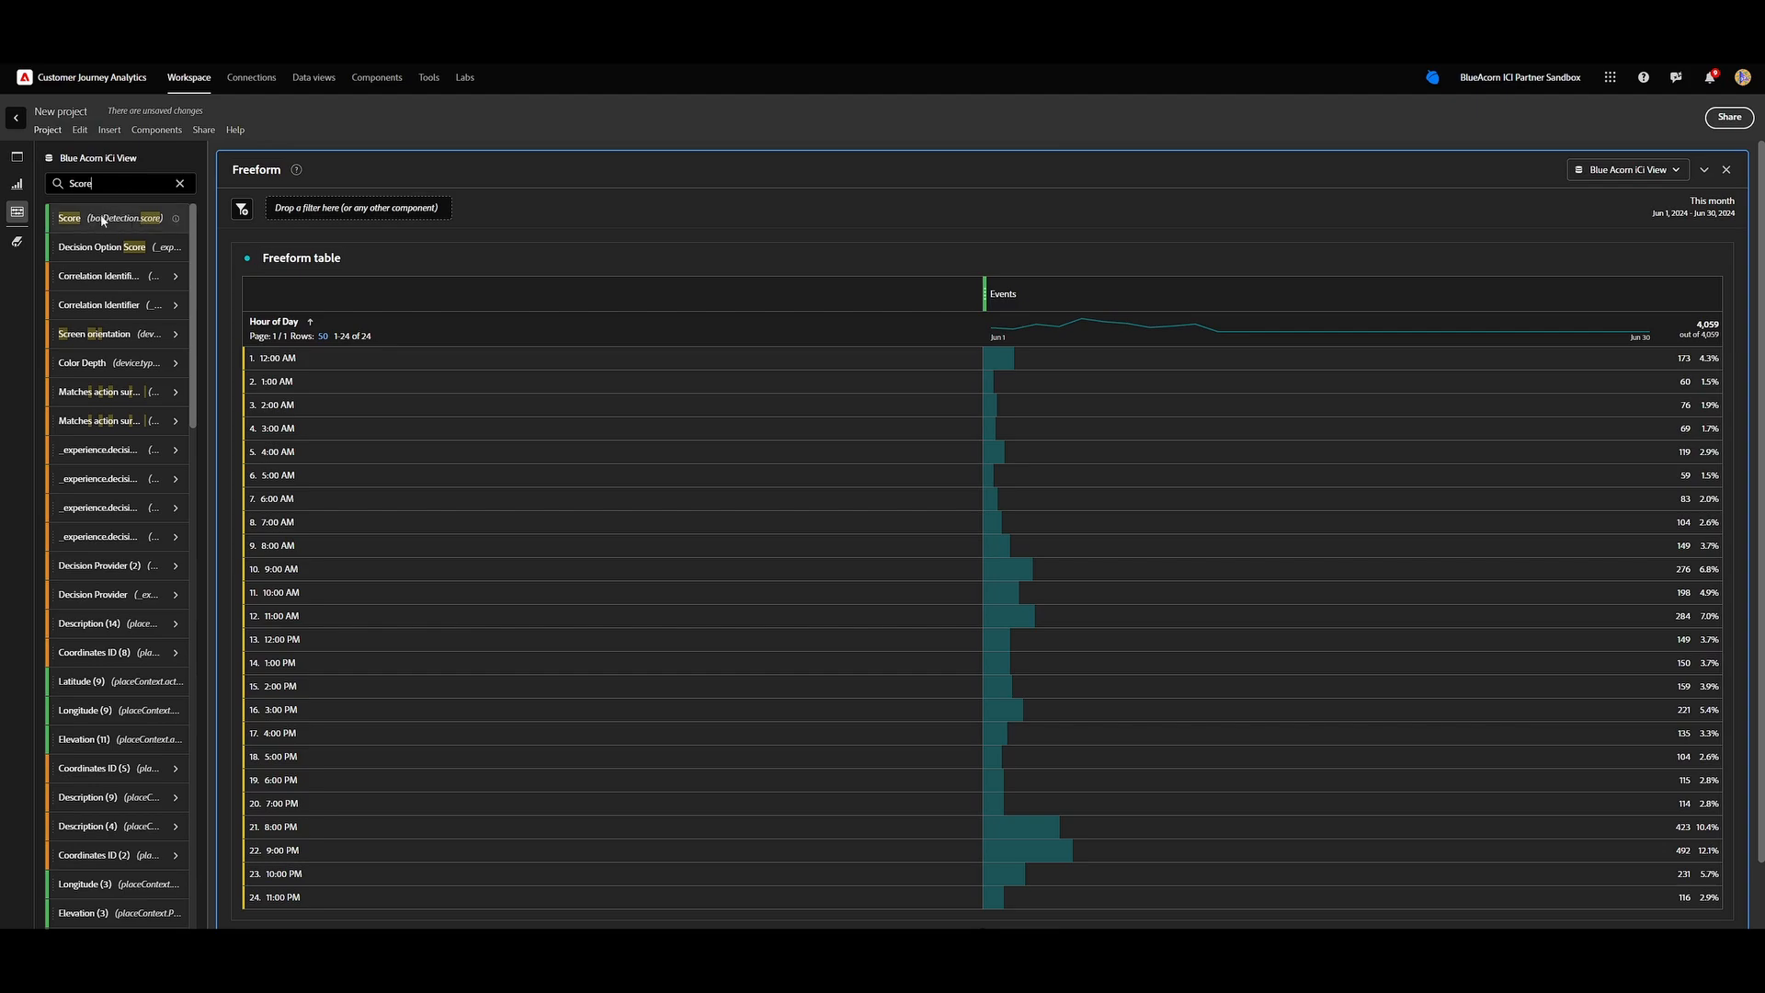
mouse_move(528, 227)
left_mouse_down()
mouse_move(997, 262)
mouse_move(1114, 296)
mouse_move(1001, 292)
mouse_move(1172, 290)
mouse_move(991, 288)
mouse_move(1011, 316)
left_mouse_up()
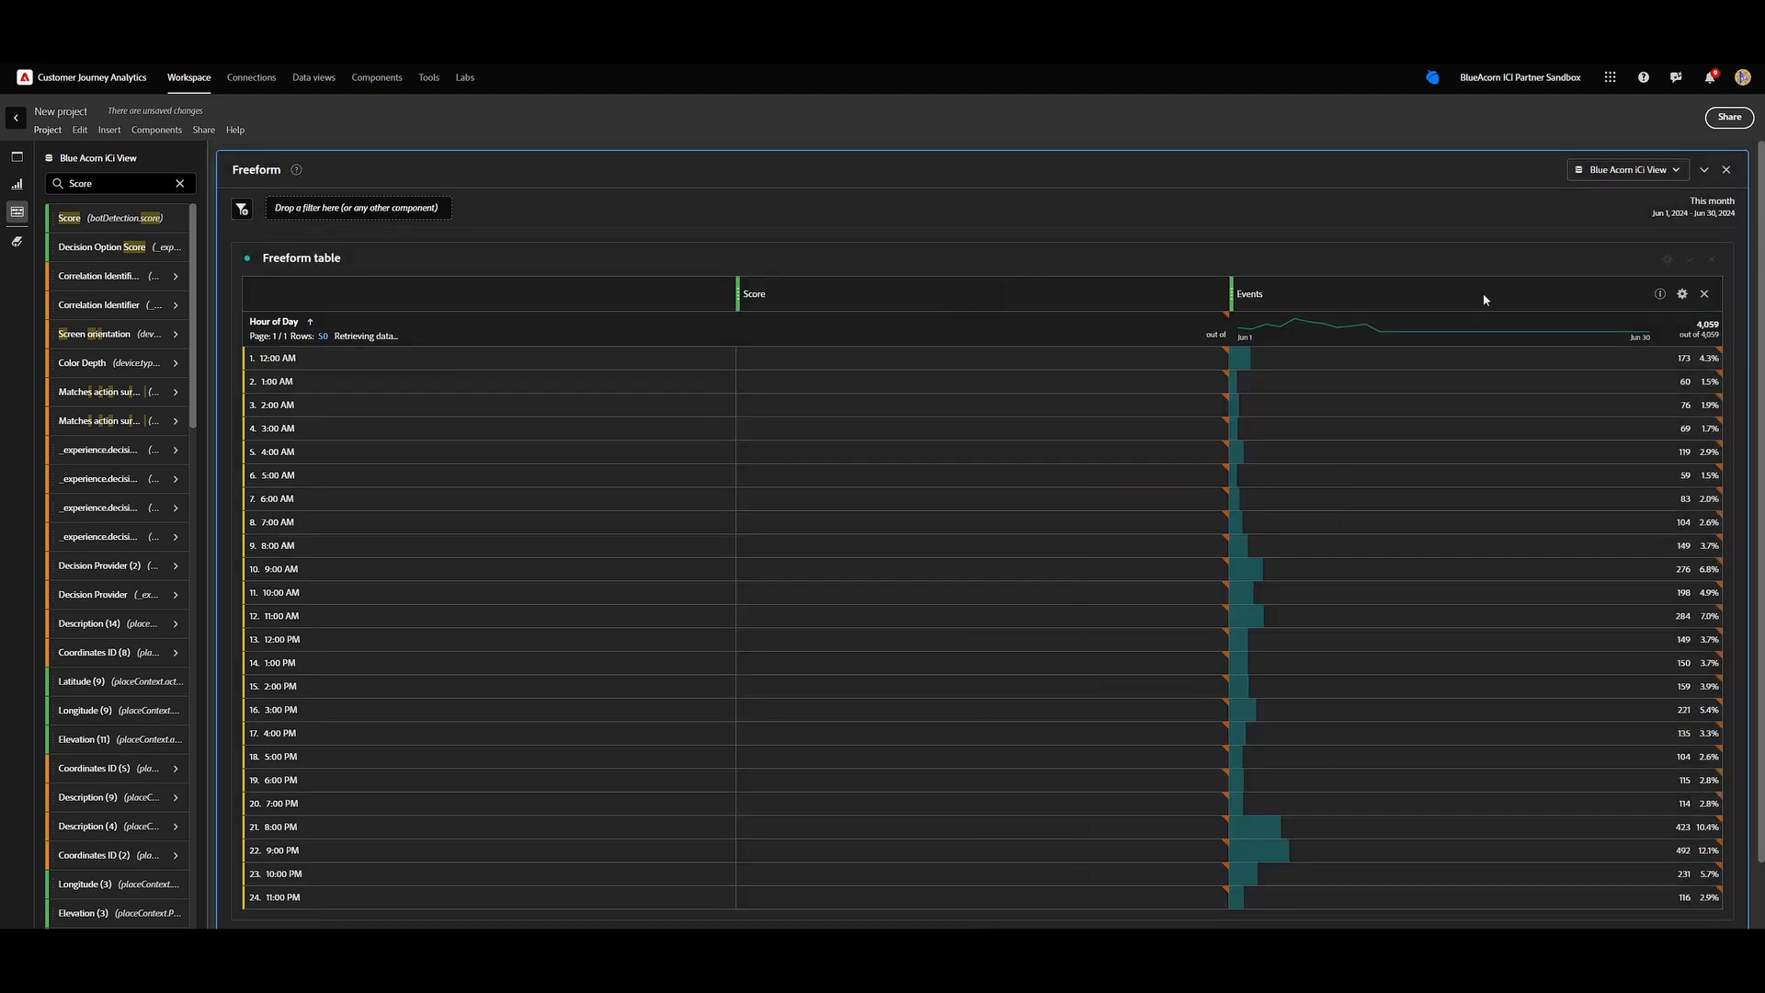
left_click(1705, 295)
Add the Sessions metric to the freeform table ahead of Score and compare the two metrics by hour.
double_click(112, 177)
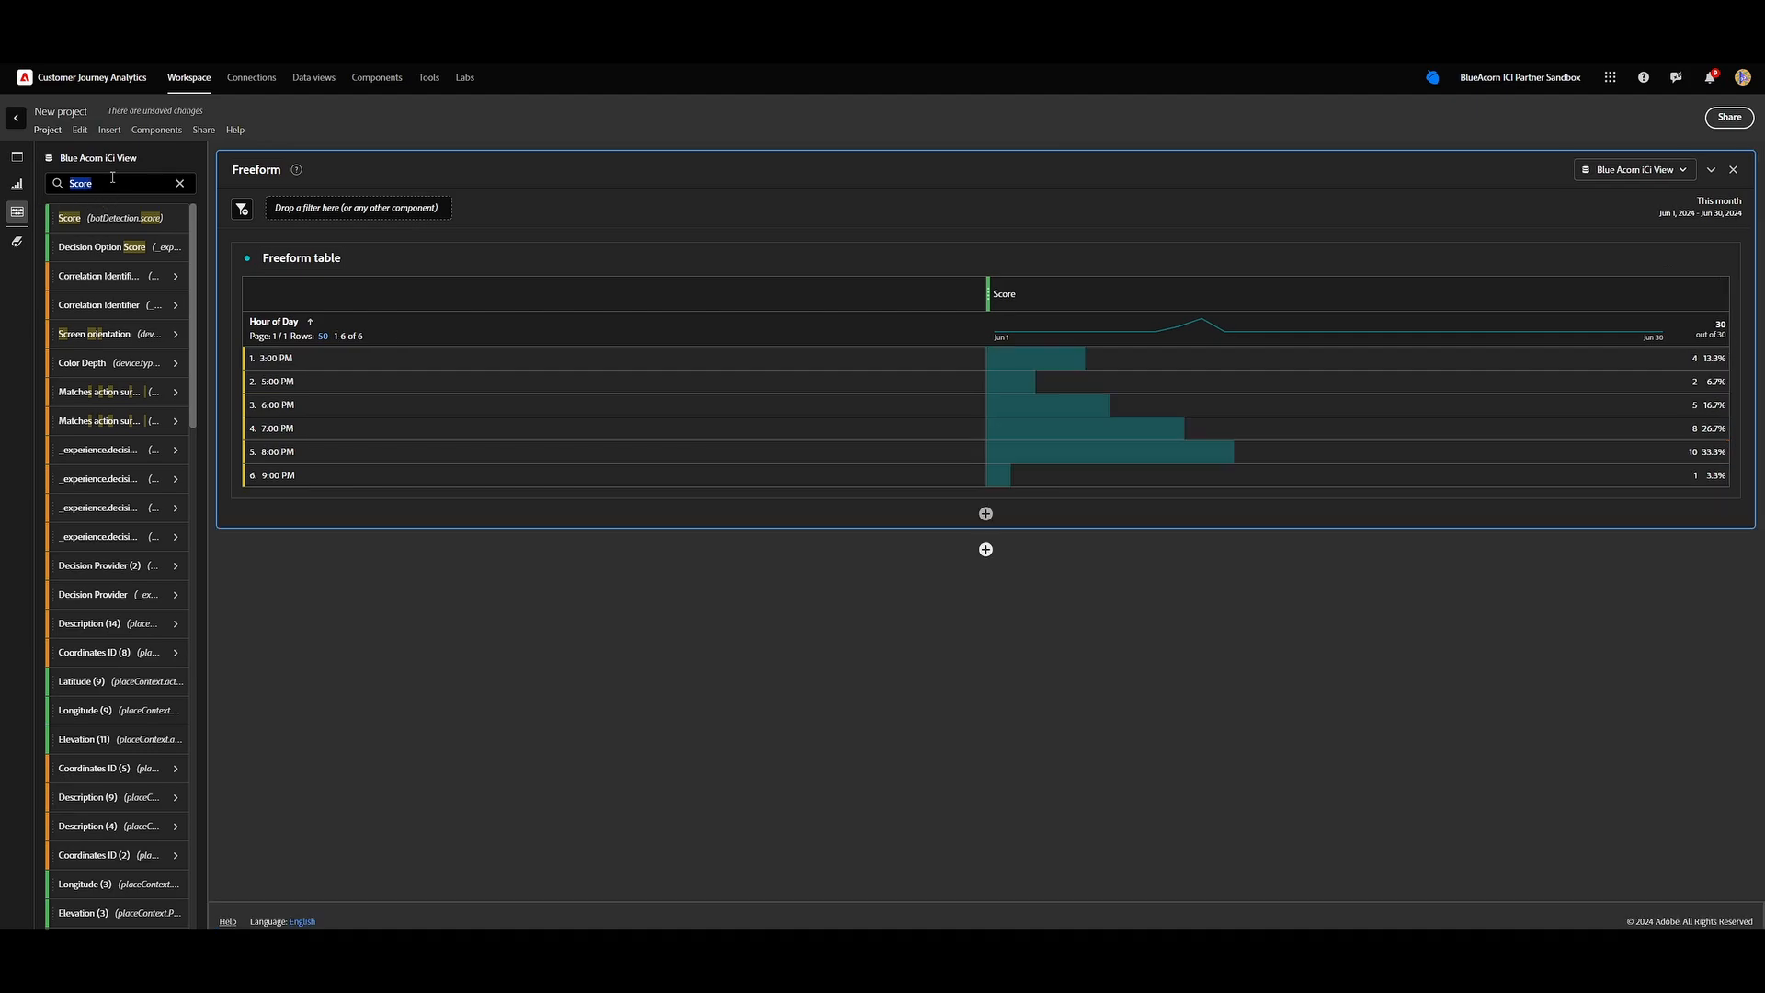
type("sess")
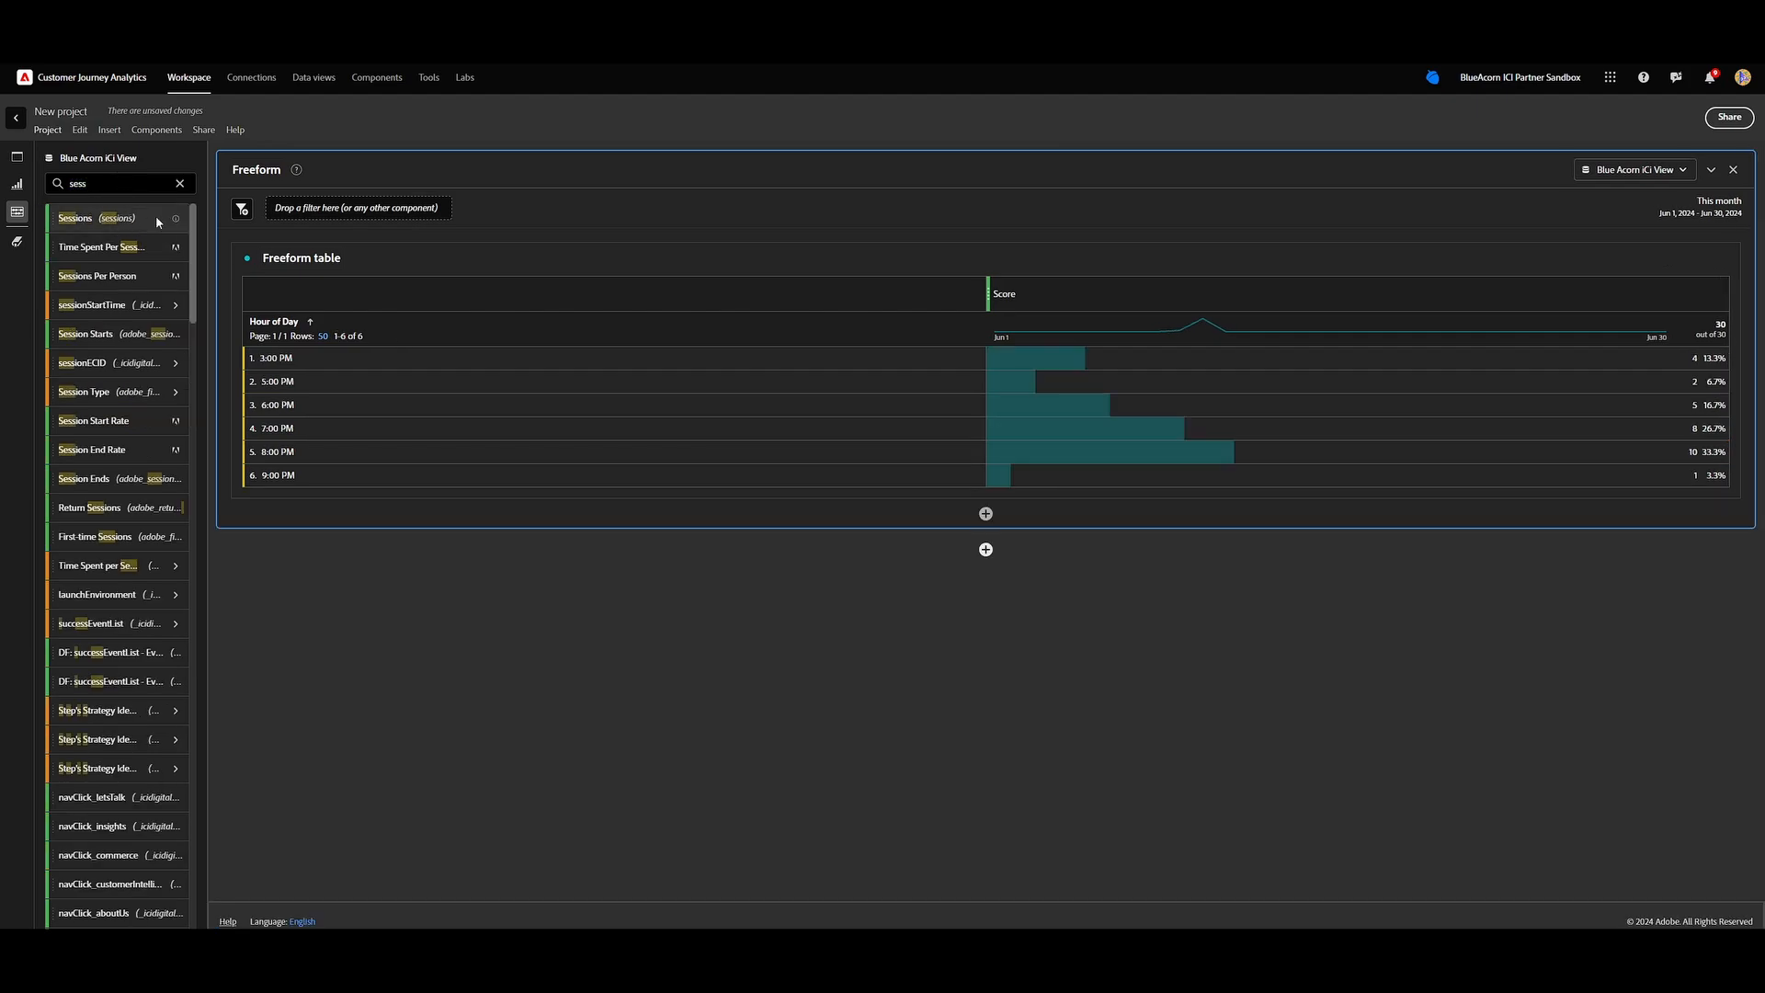
left_click_drag(158, 222, 993, 306)
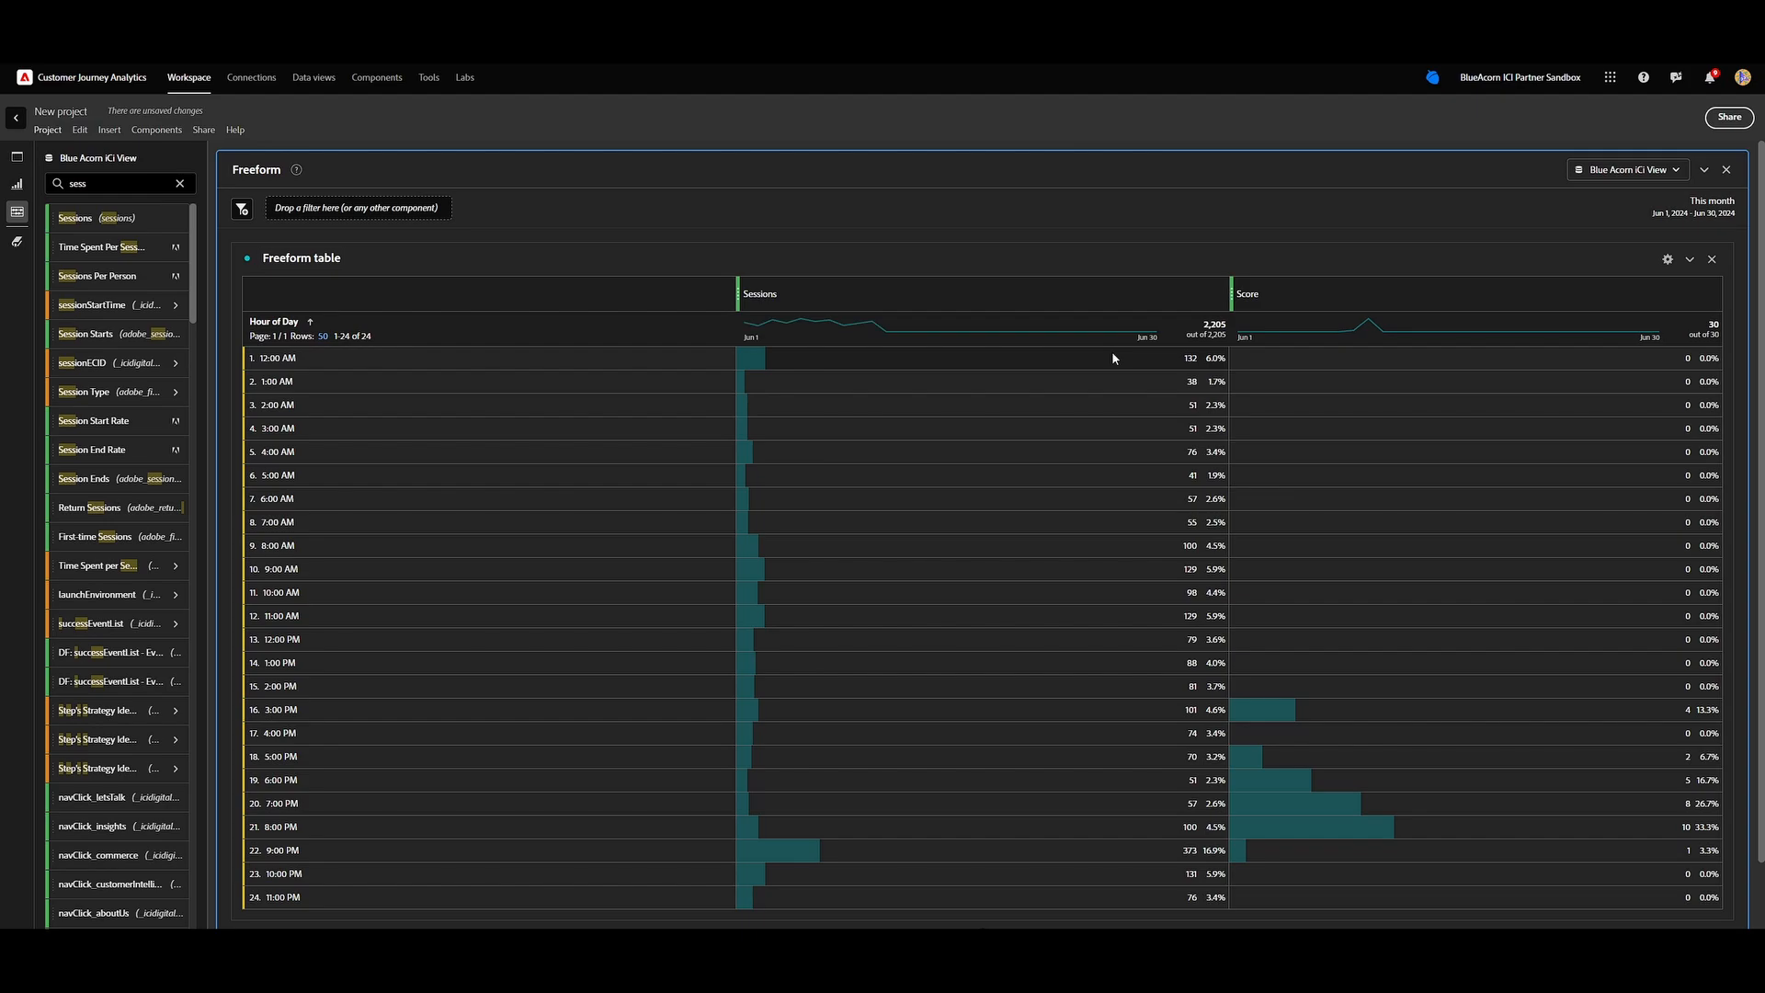
scroll(1111, 351, "down", 1)
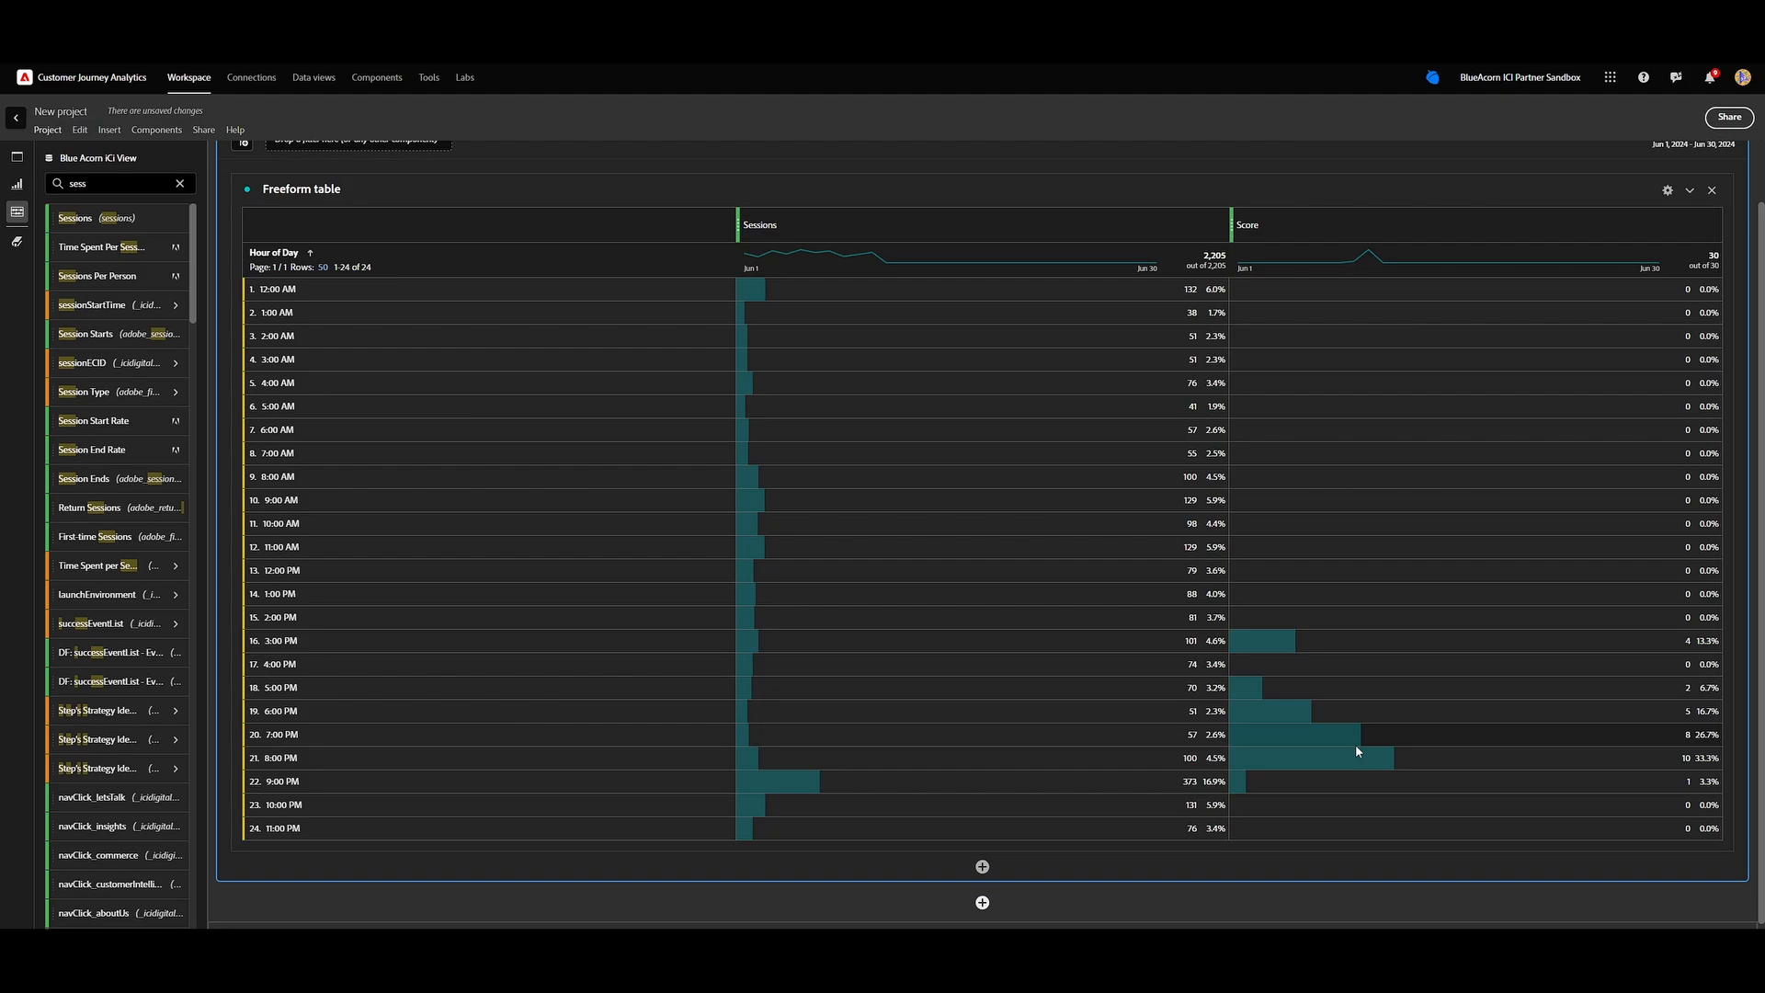
left_click(1354, 766)
left_click(1155, 754)
Open the settings of the Blue Acorn iCi View data view and start creating a filter for it.
left_click(317, 81)
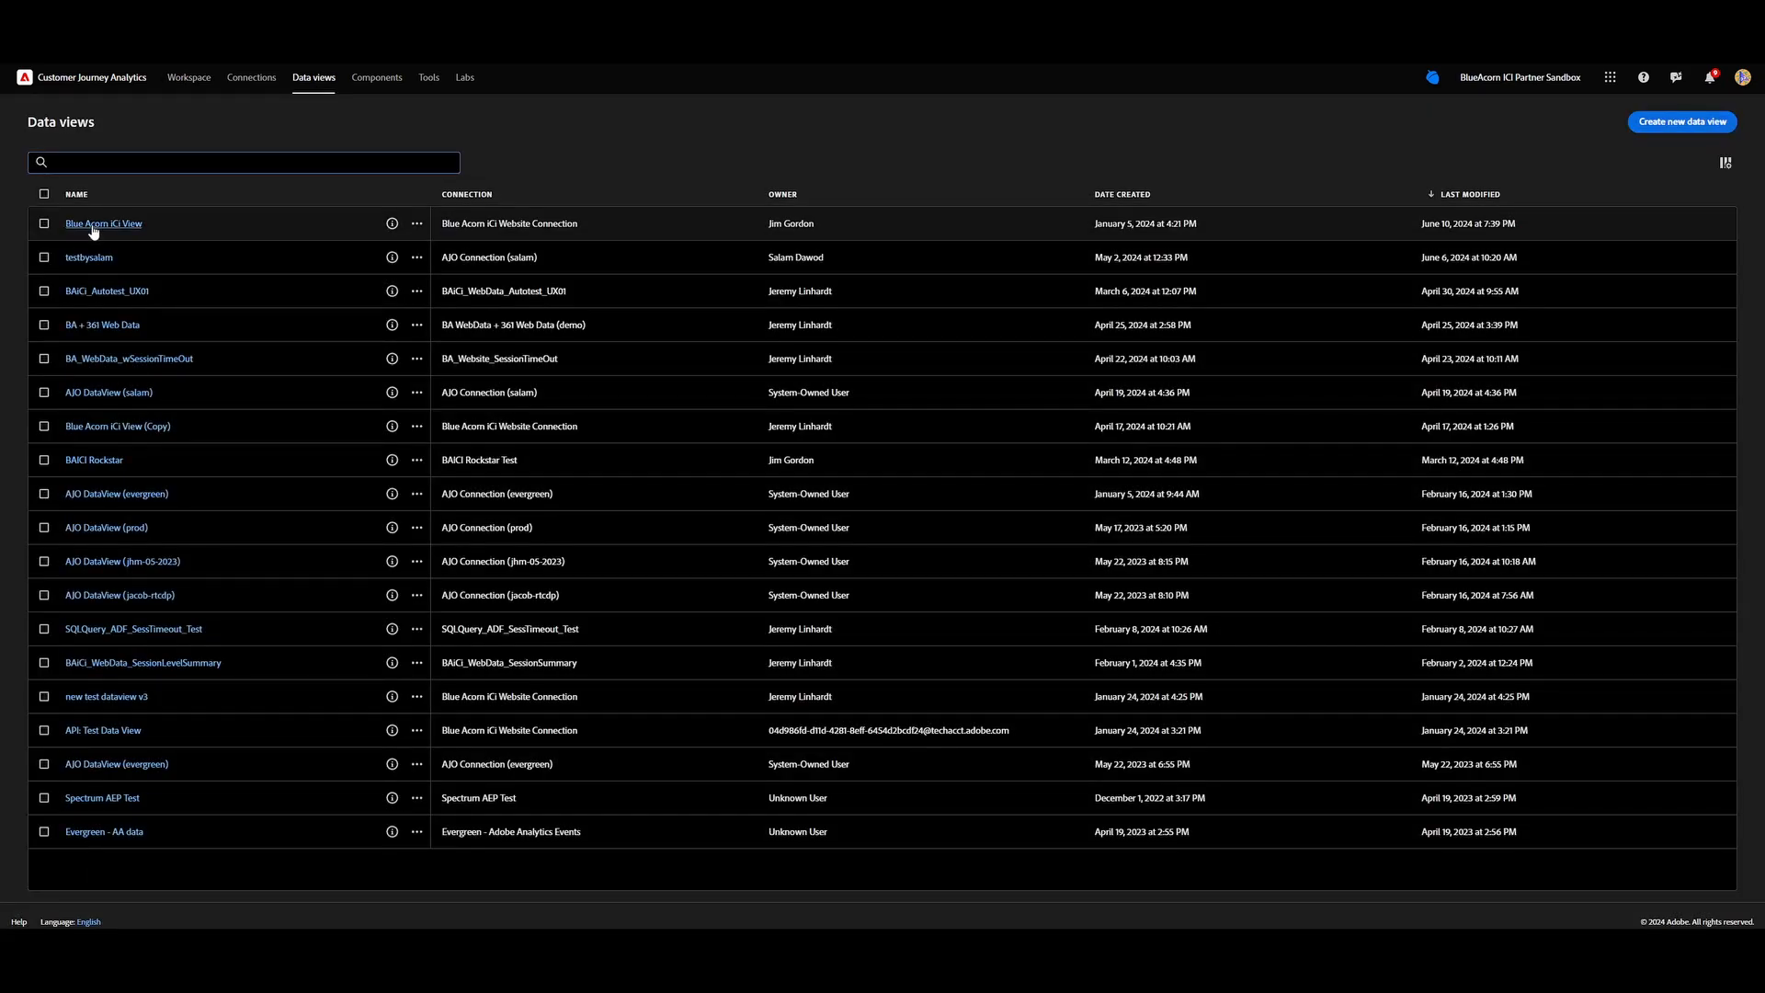
left_click(92, 226)
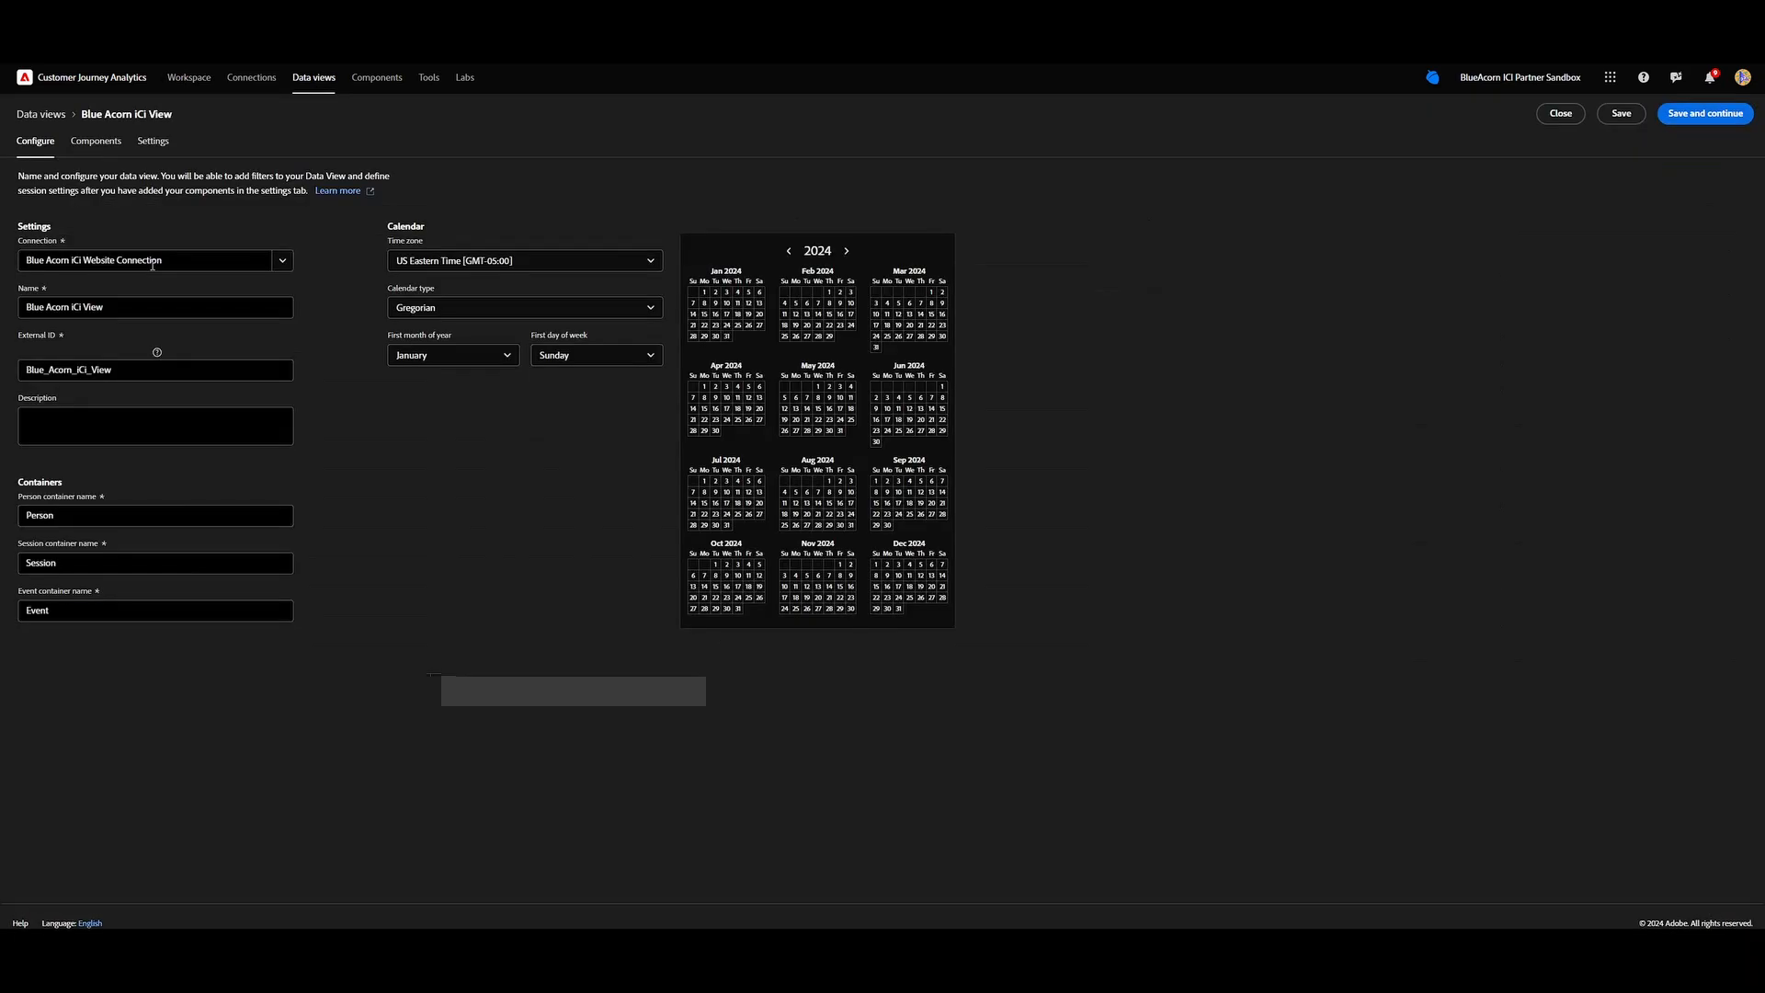
left_click(149, 143)
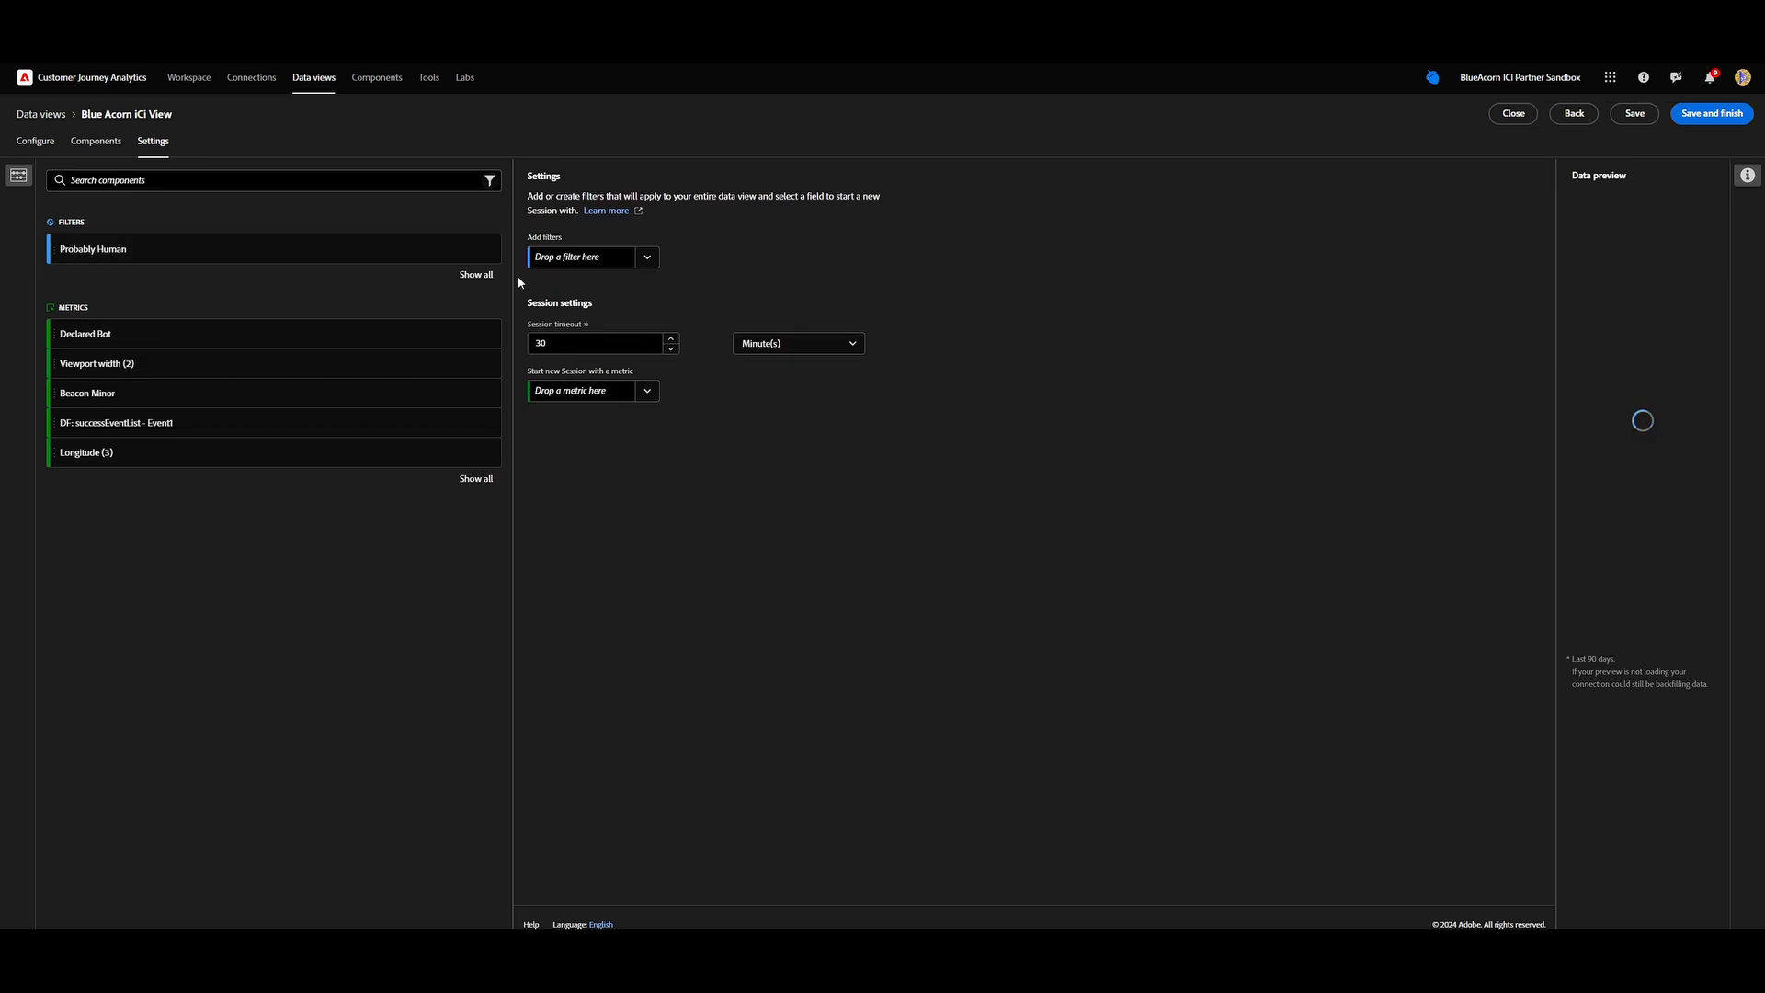
left_click(647, 257)
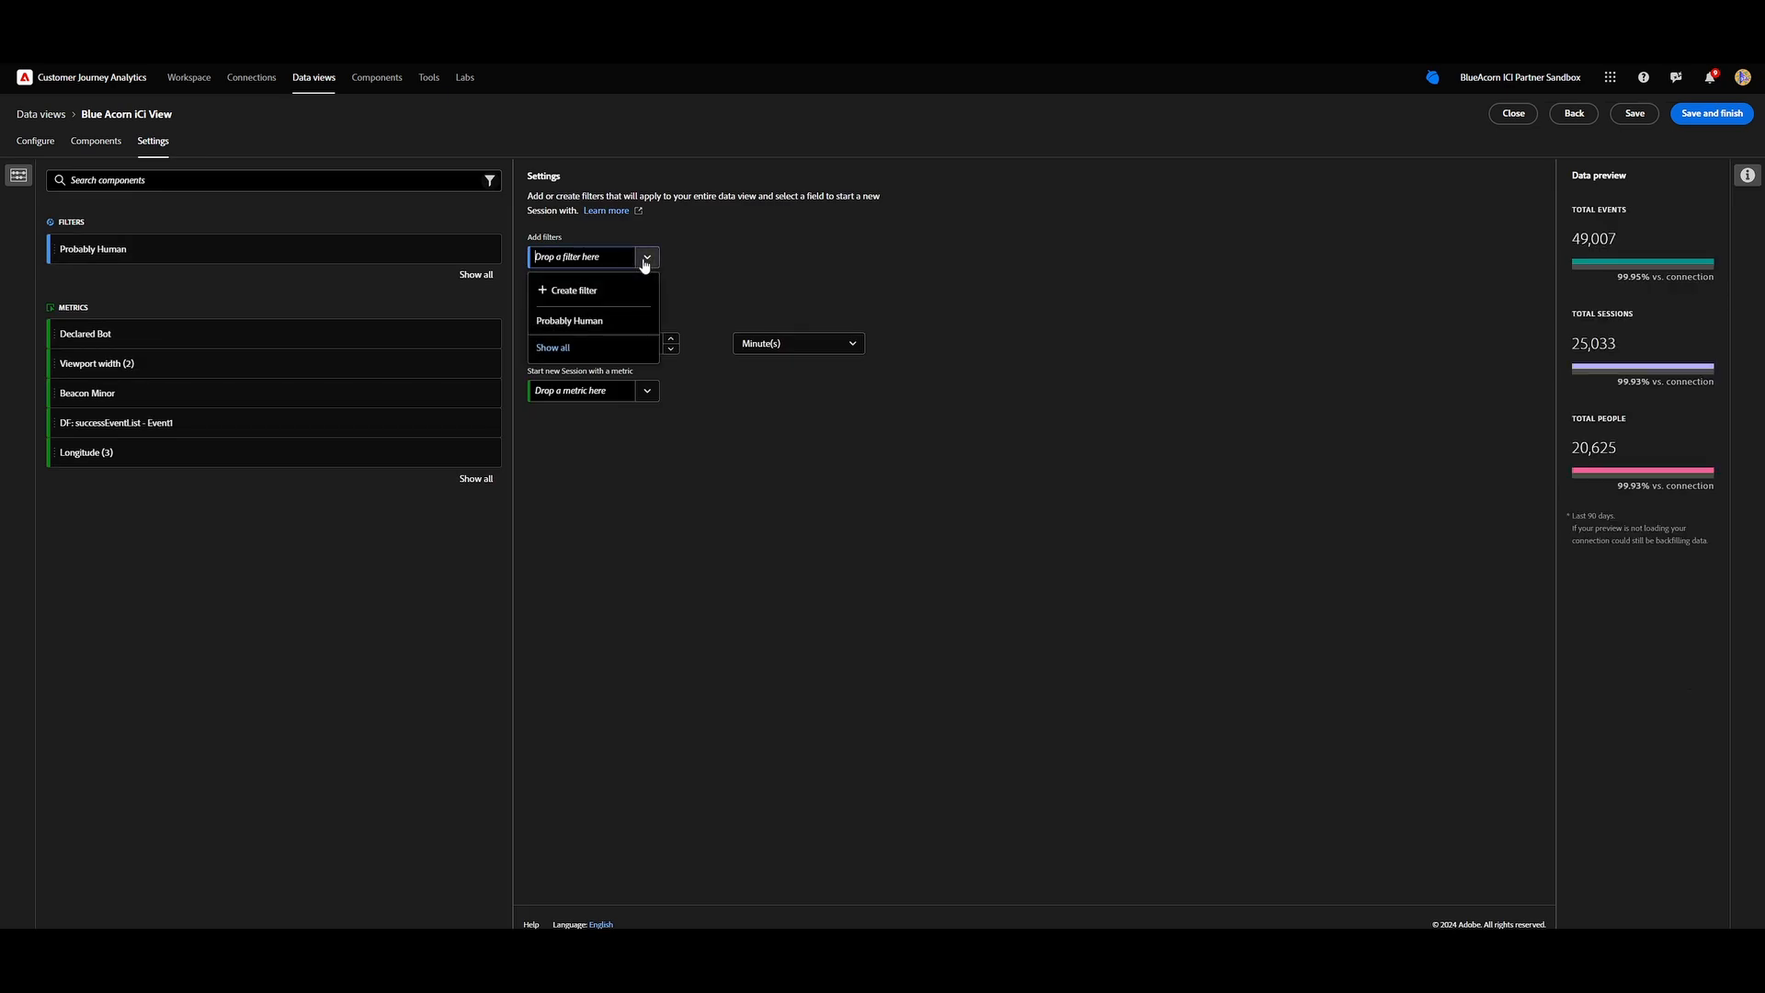
left_click(591, 295)
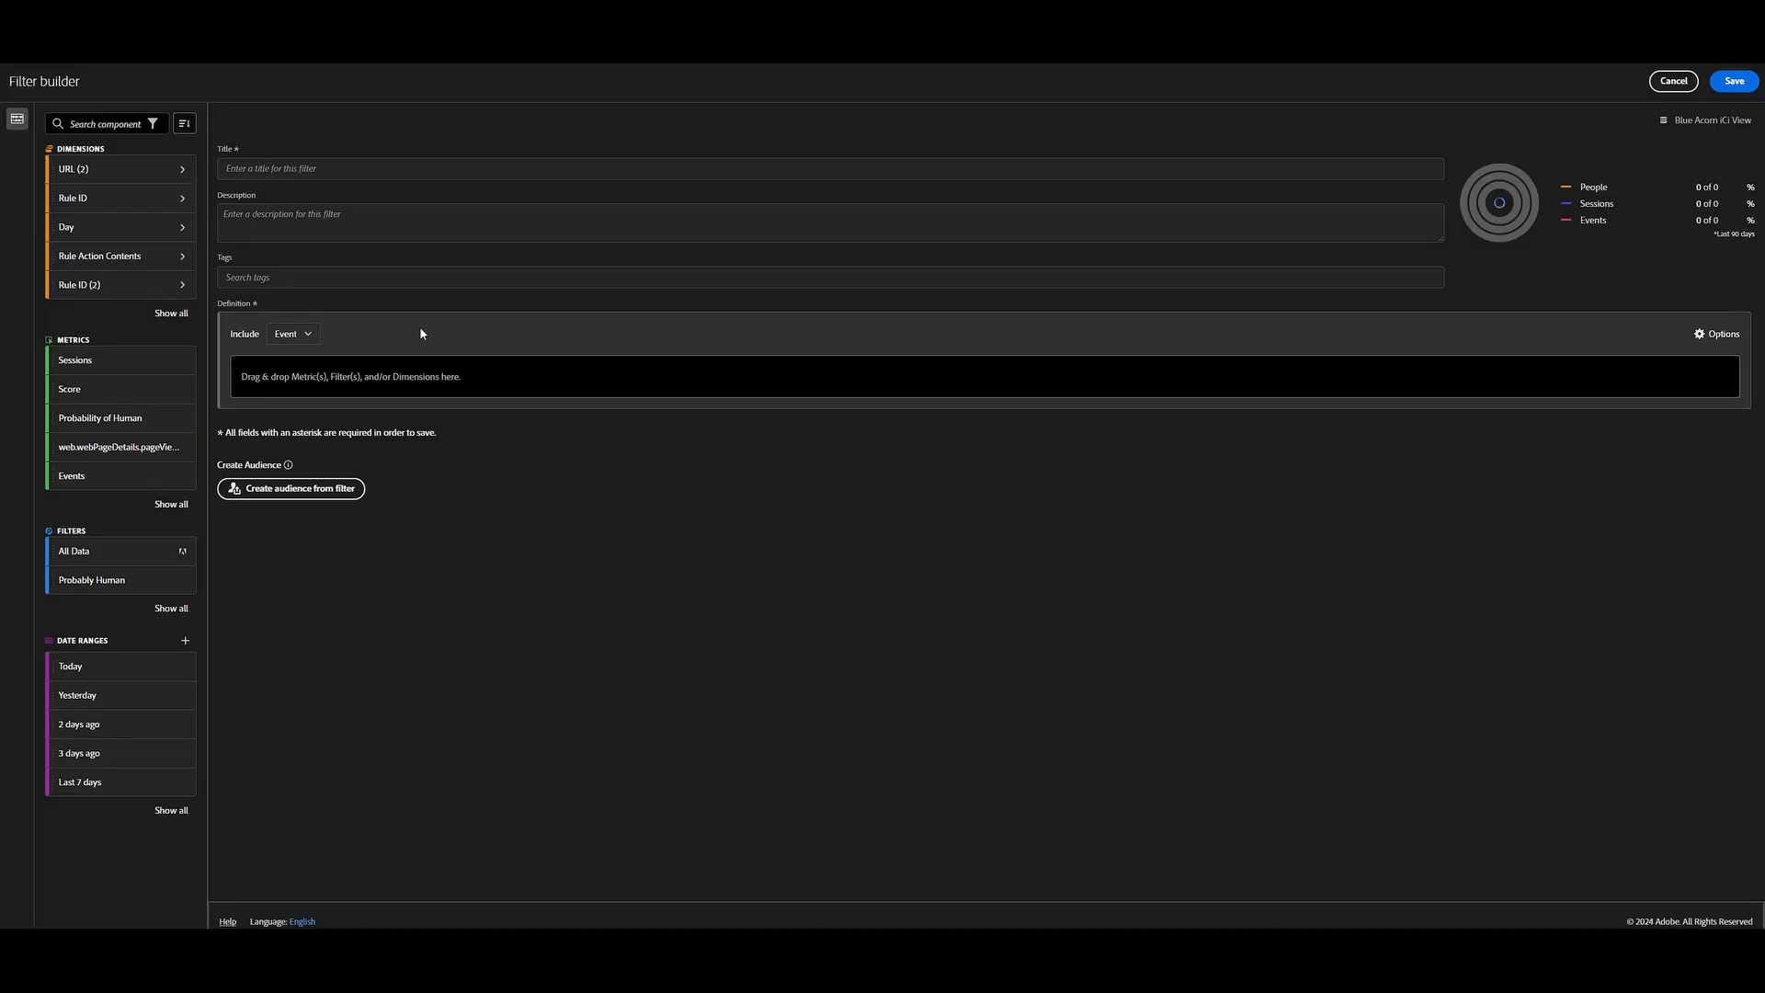
Define the filter with the botDetection Score metric equal to 1 and set its container level to Person.
type("Score")
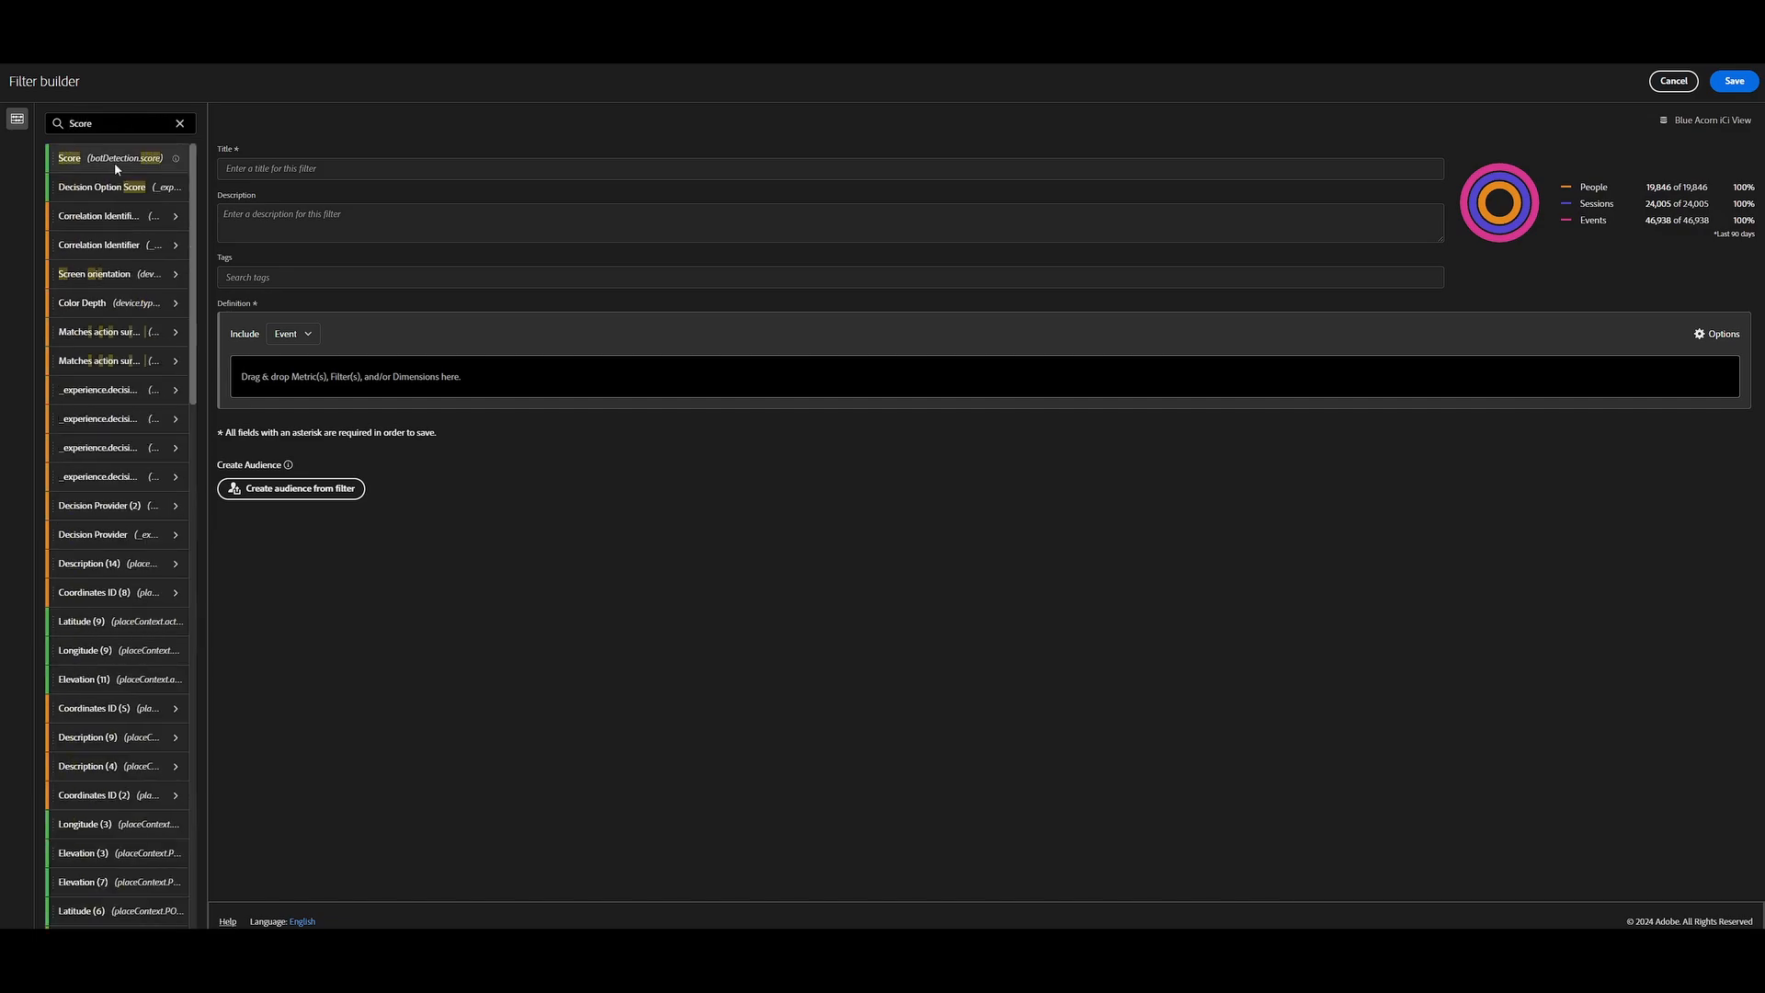
left_click_drag(115, 158, 444, 389)
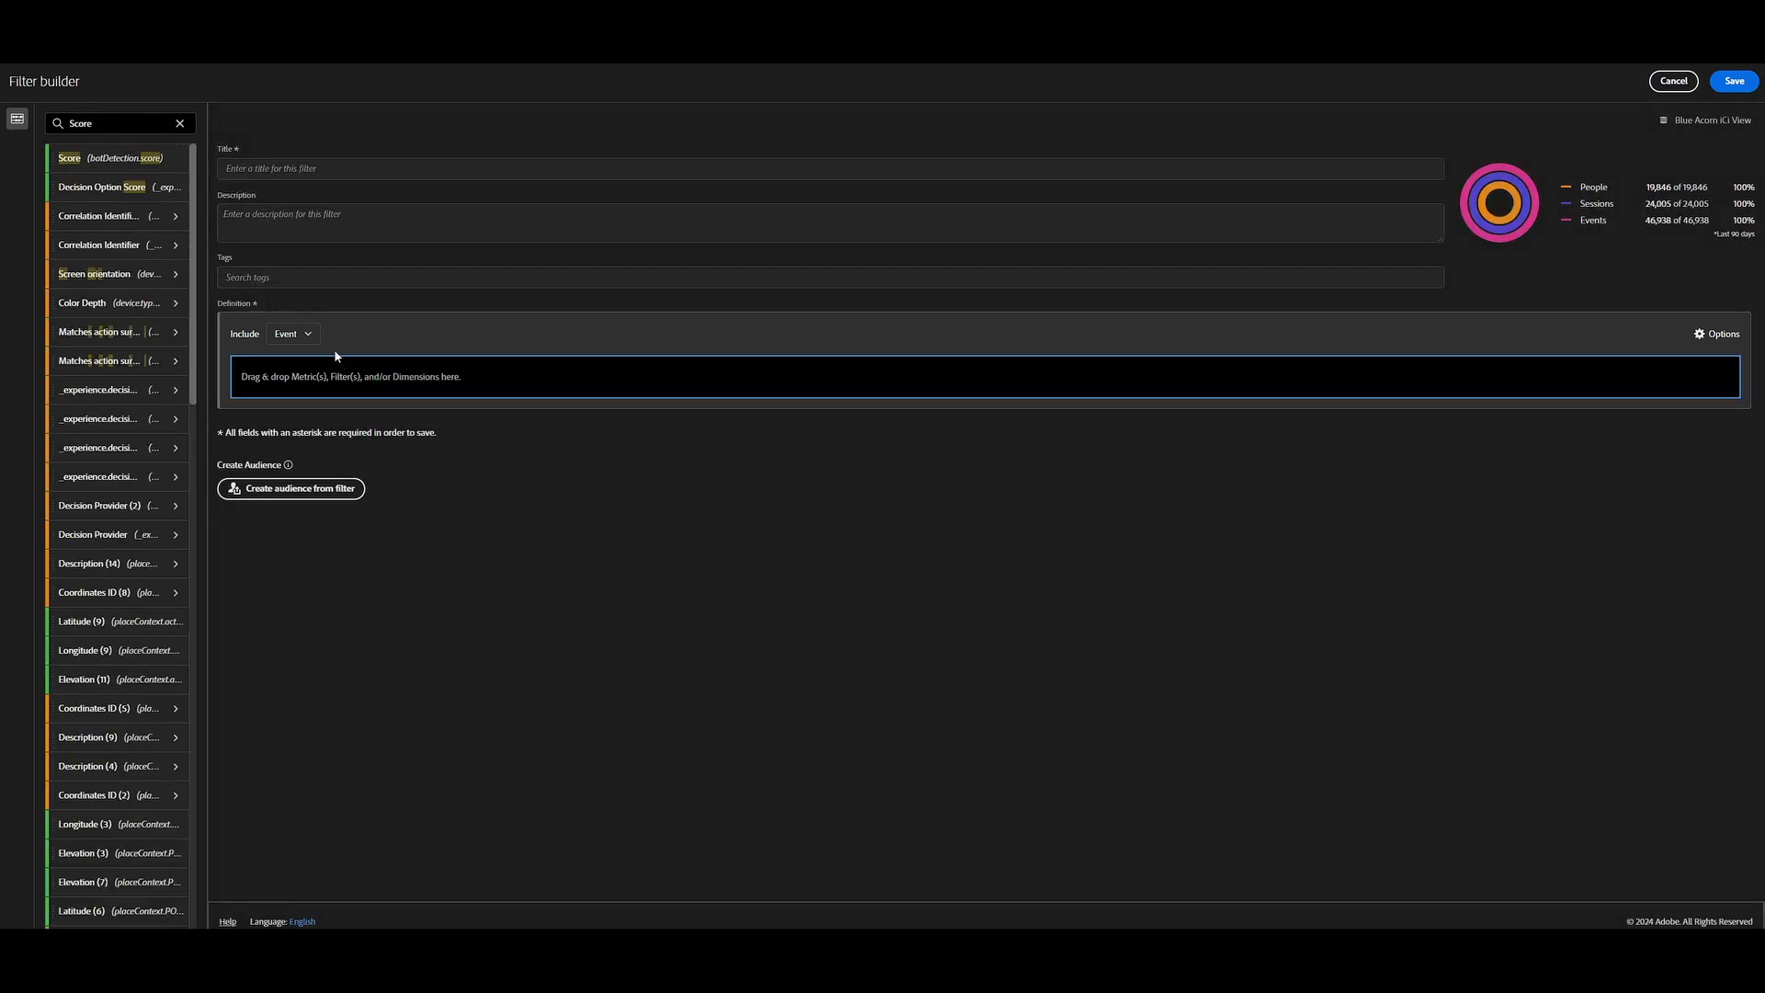
left_click(303, 340)
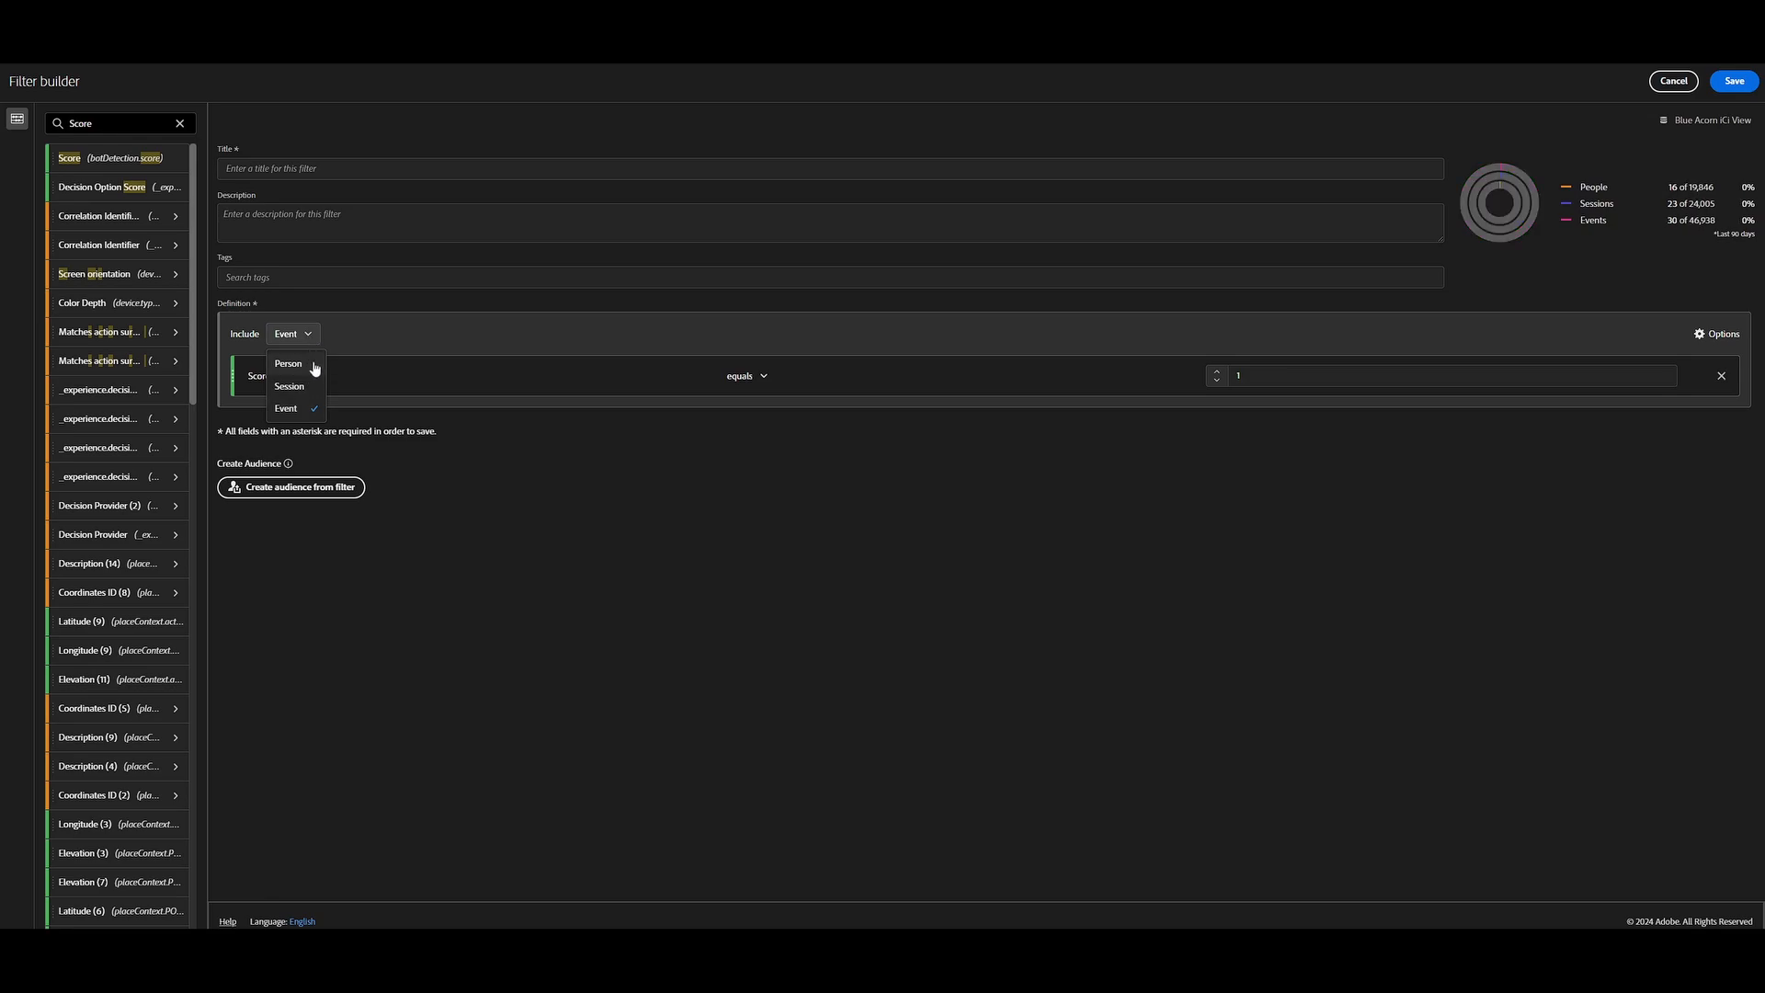
left_click(289, 364)
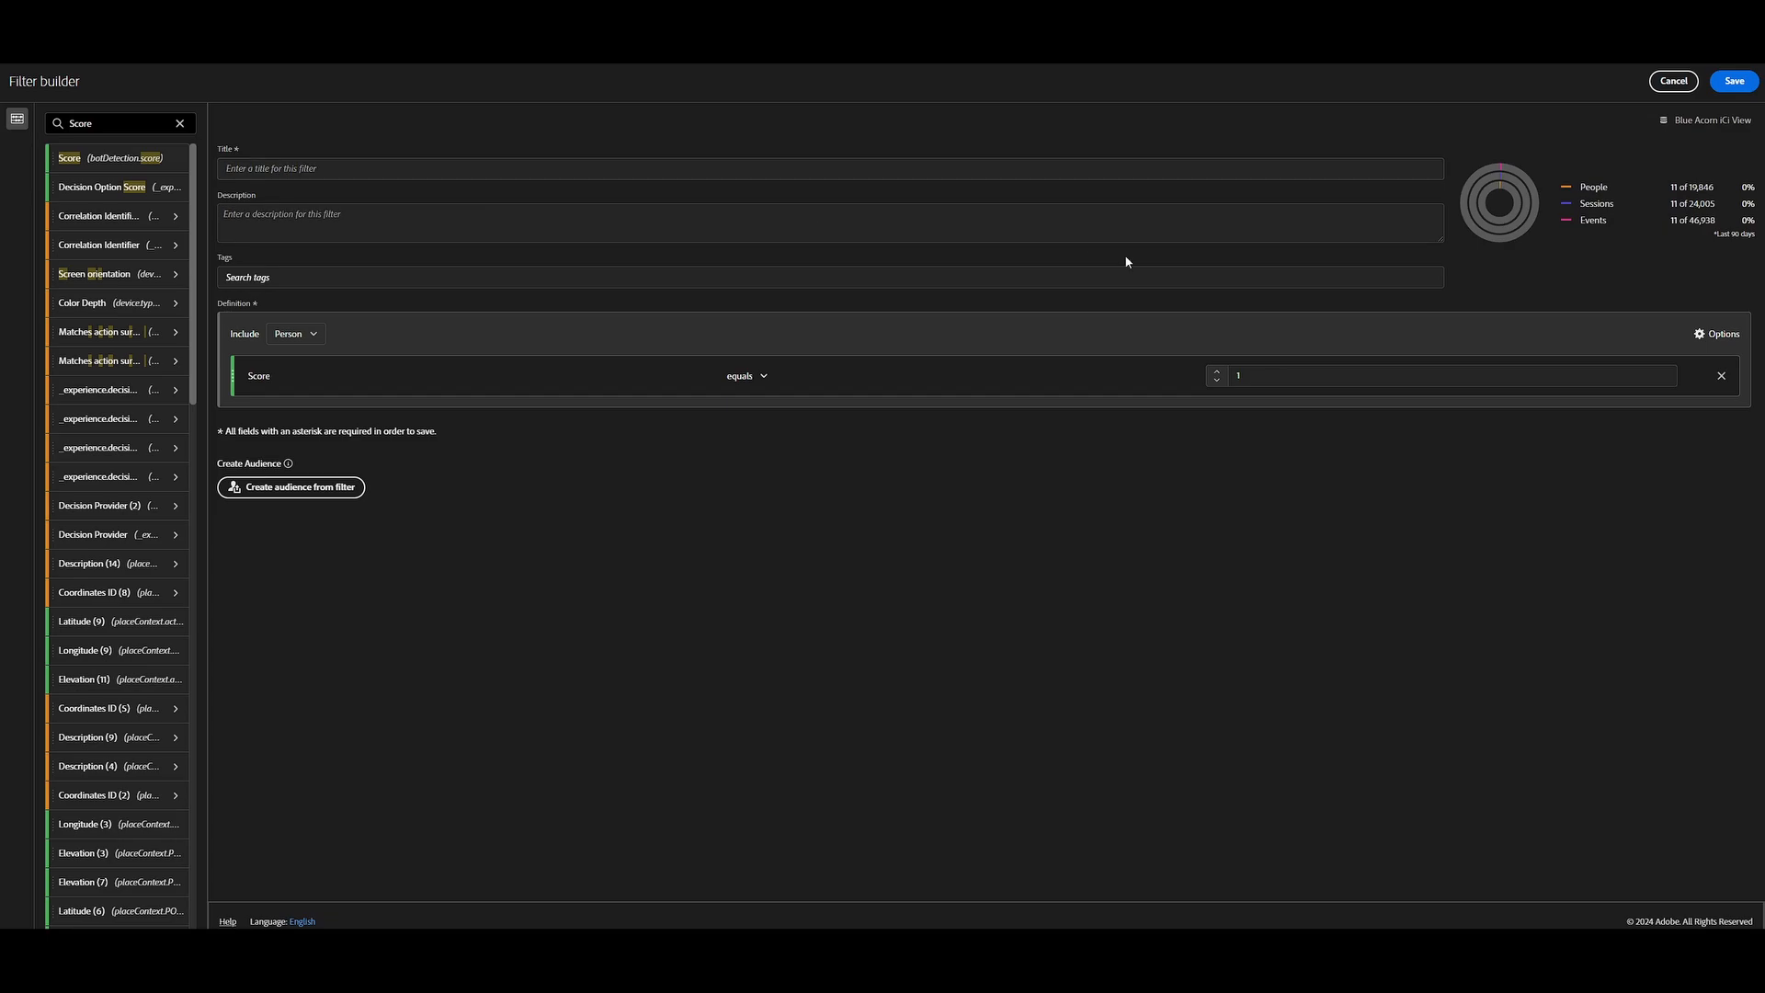
Title the filter "Bot Traffic".
left_click(402, 165)
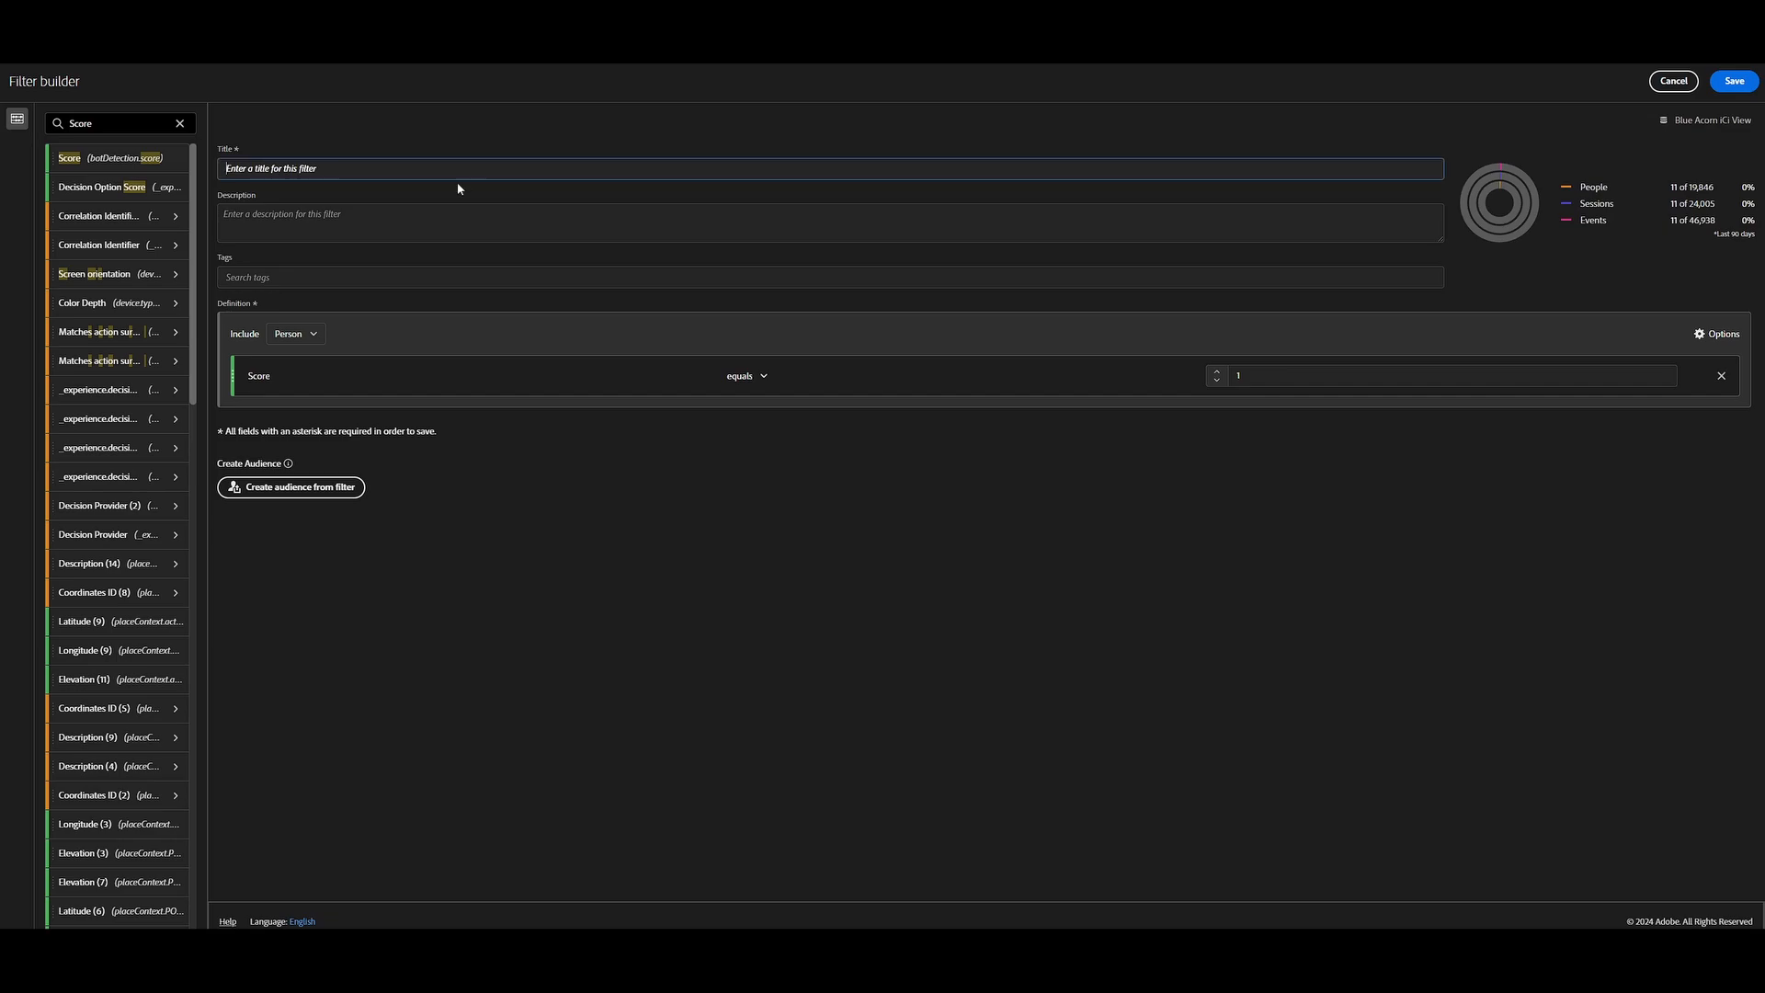
left_click(1282, 493)
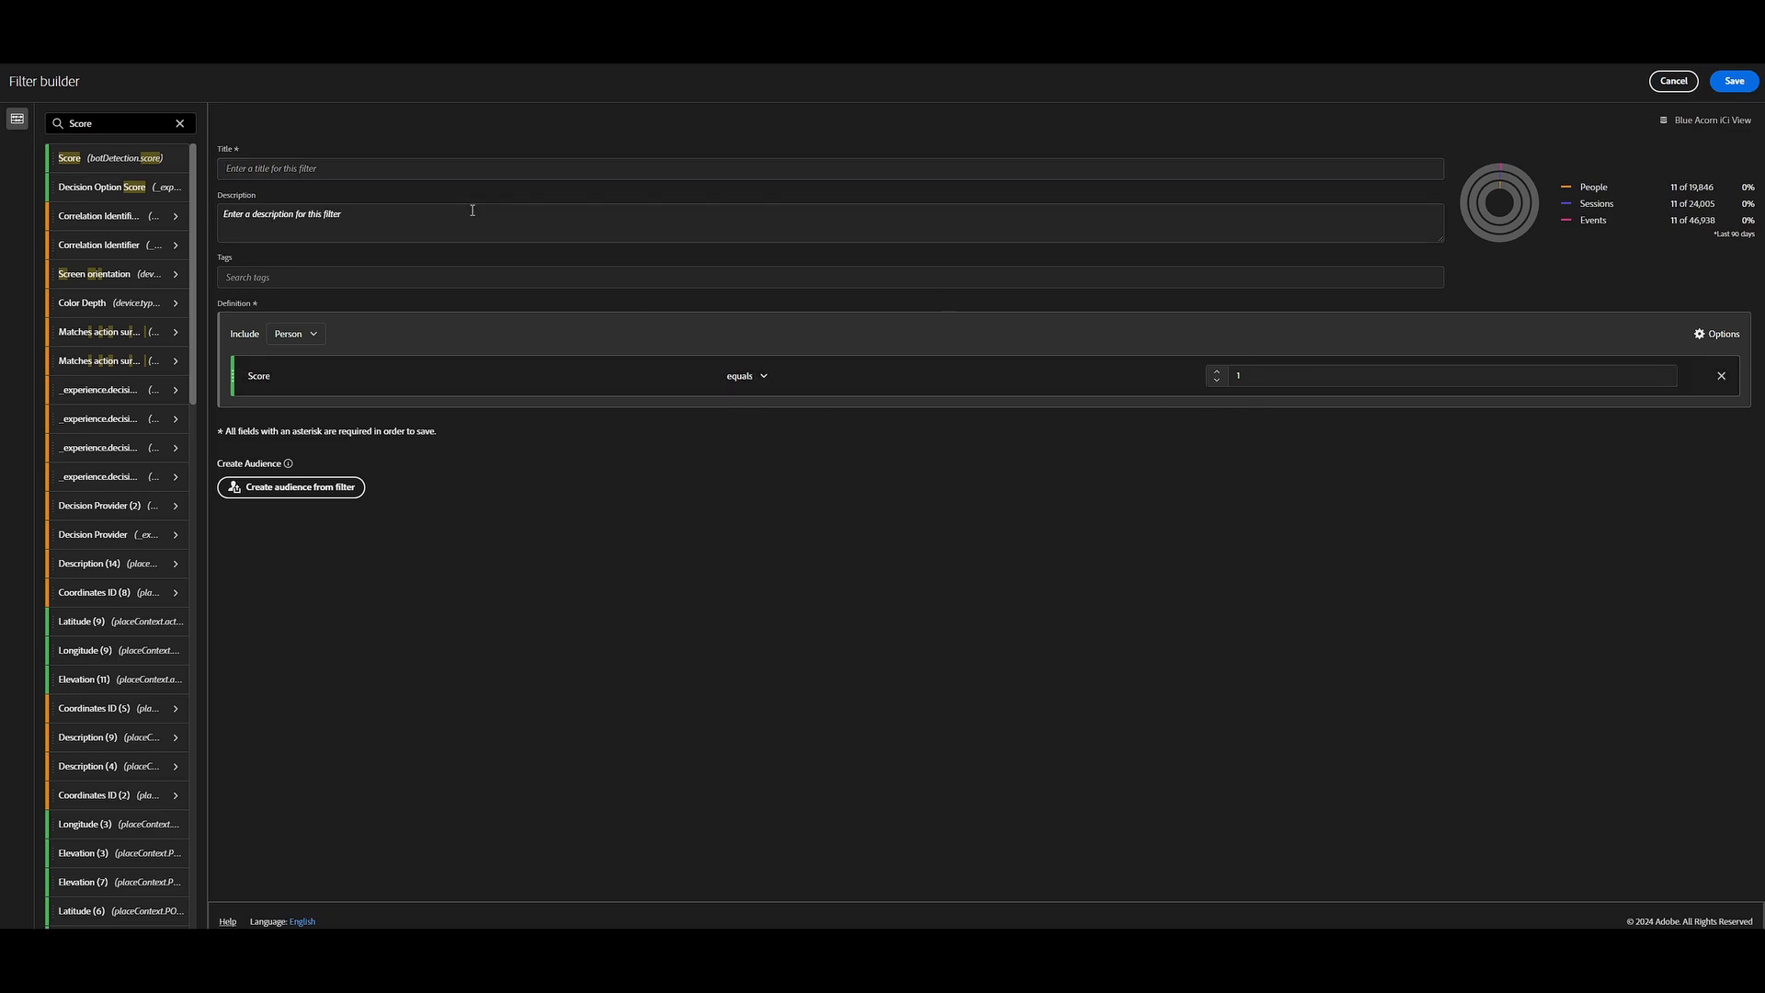
left_click(501, 175)
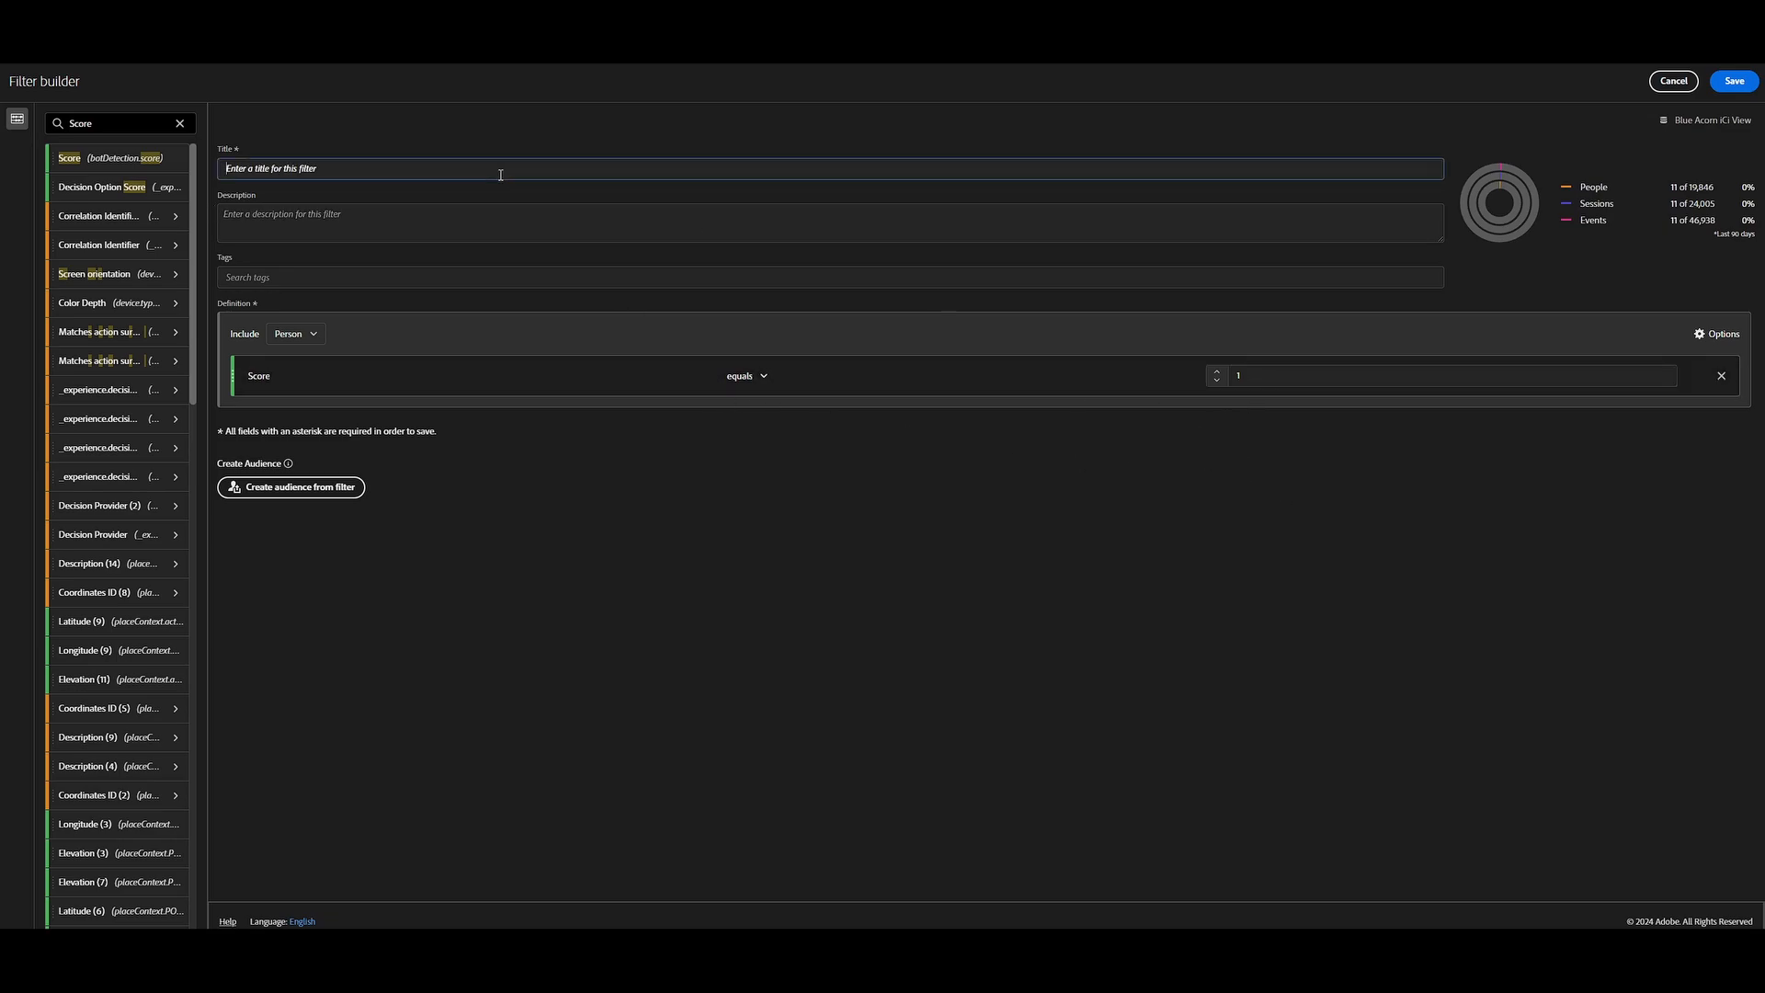
type("Bot Traffic")
Switch the filter definition from include to exclude and save the filter.
left_click(244, 336)
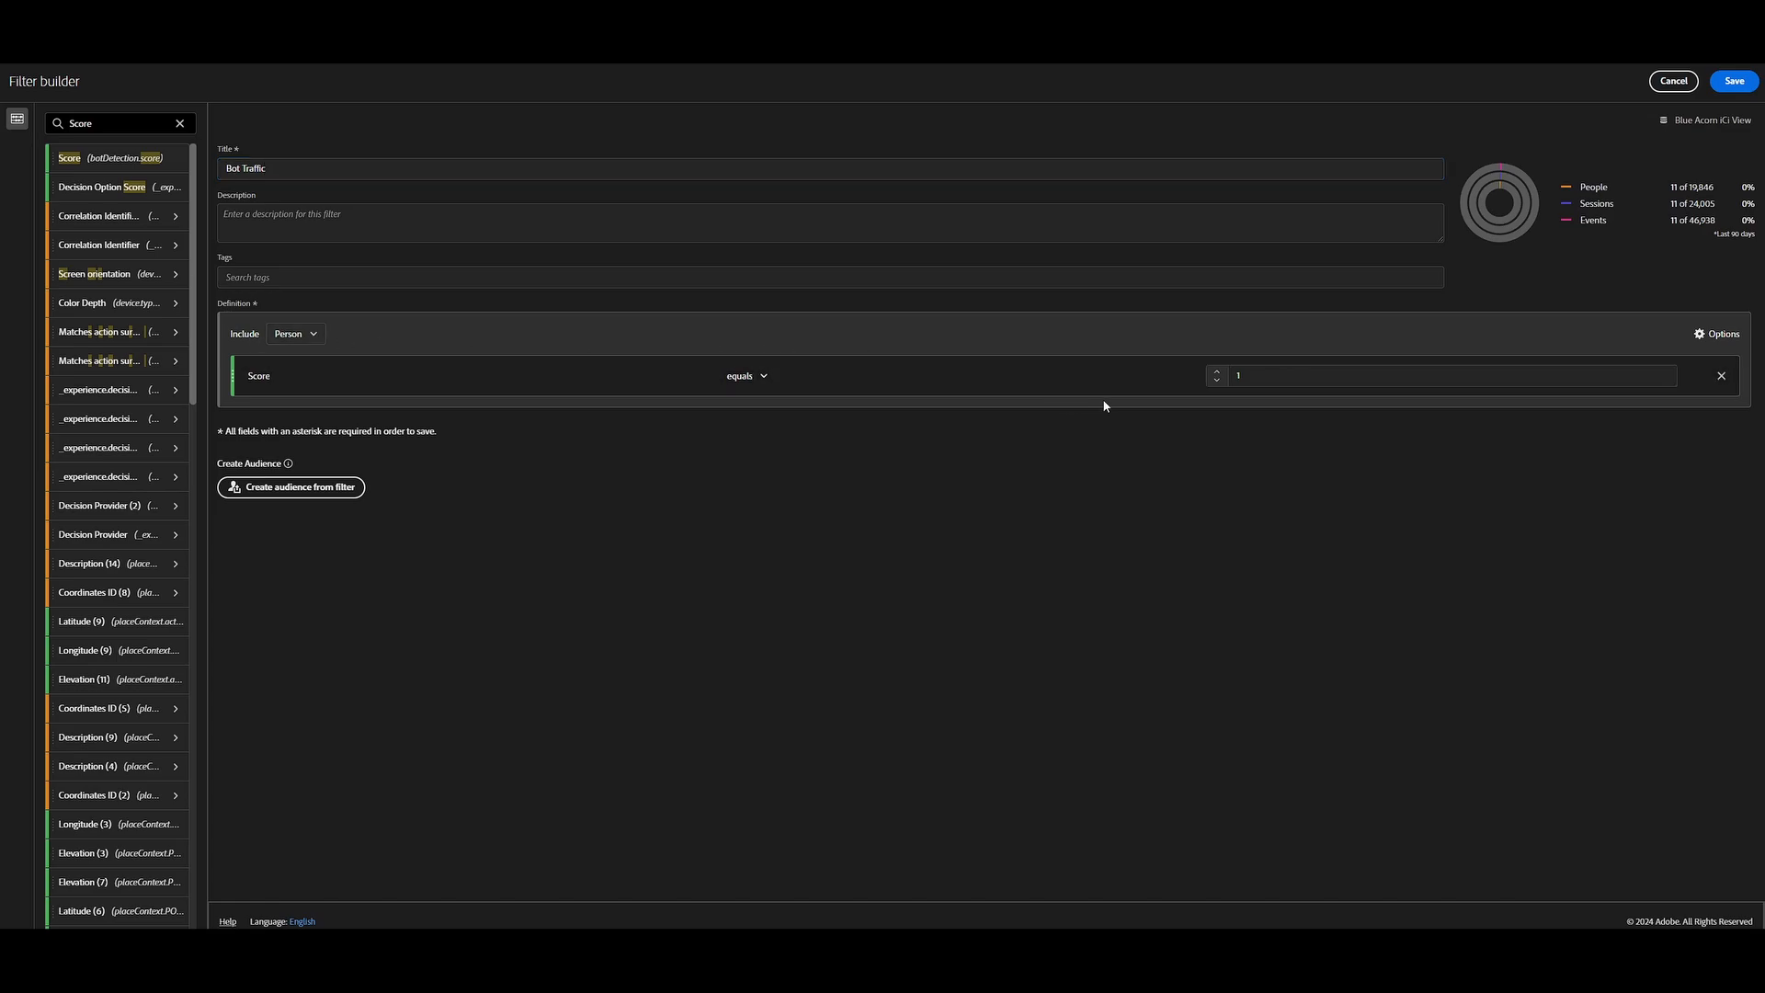
left_click(1717, 334)
left_click(1708, 386)
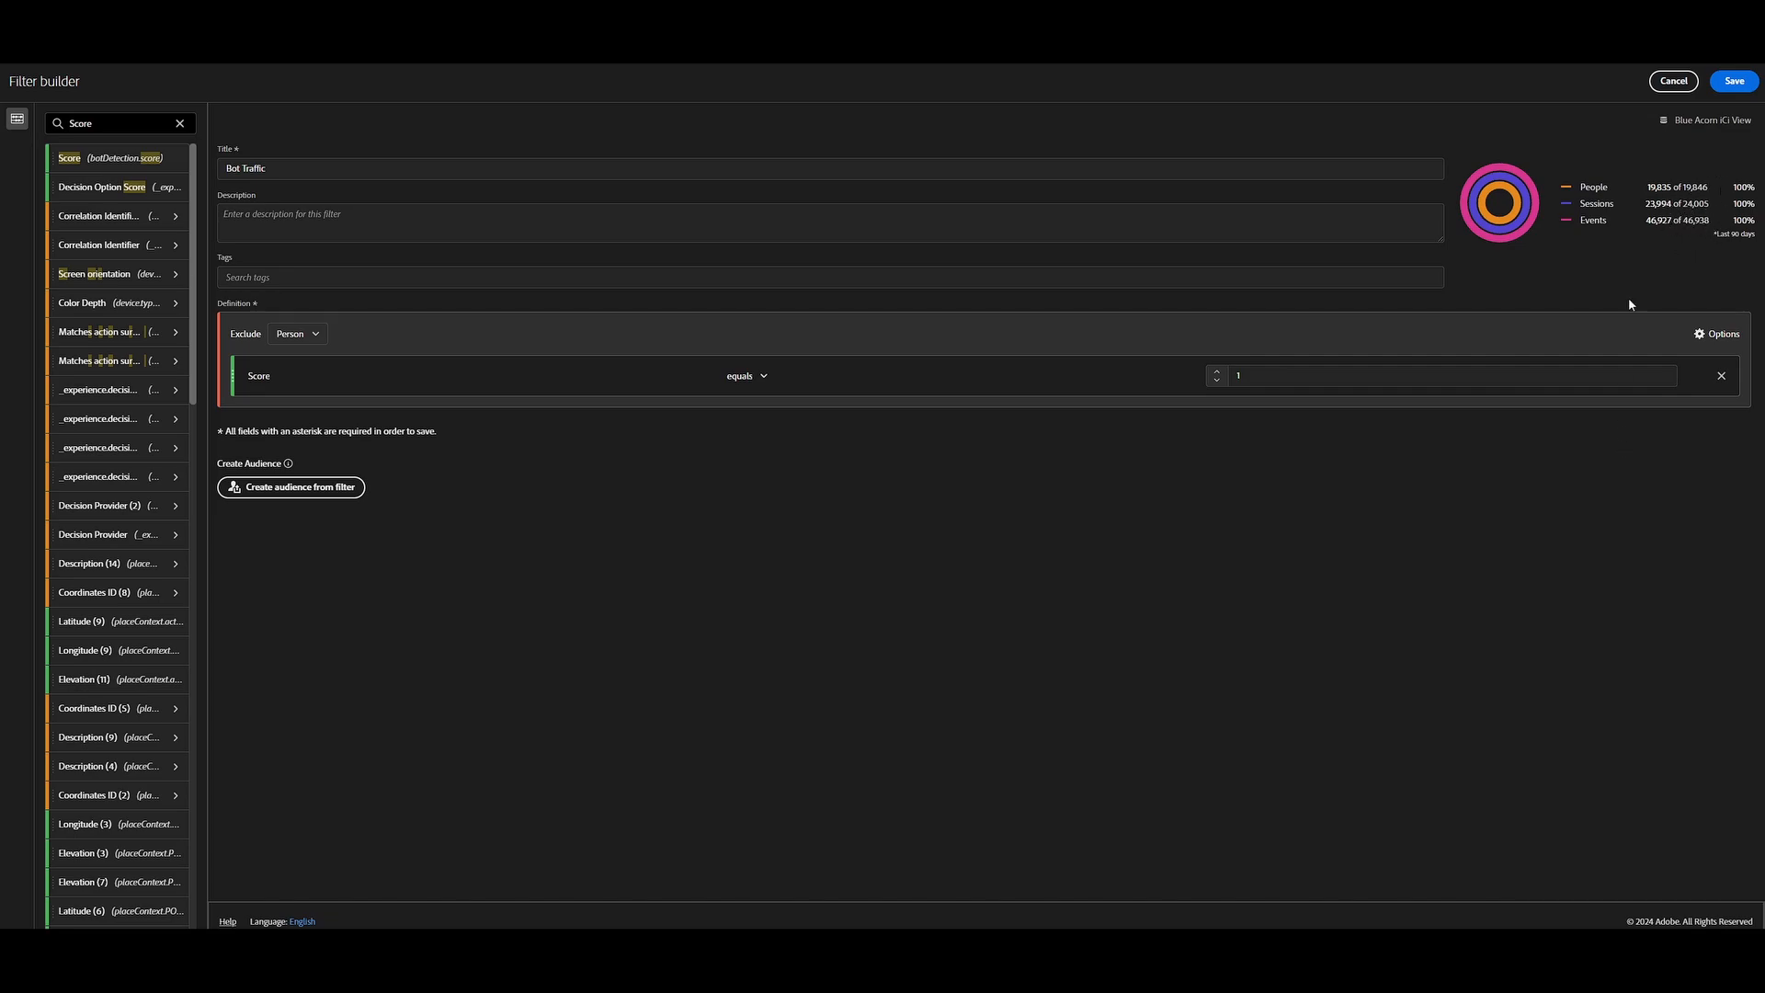
left_click(1736, 82)
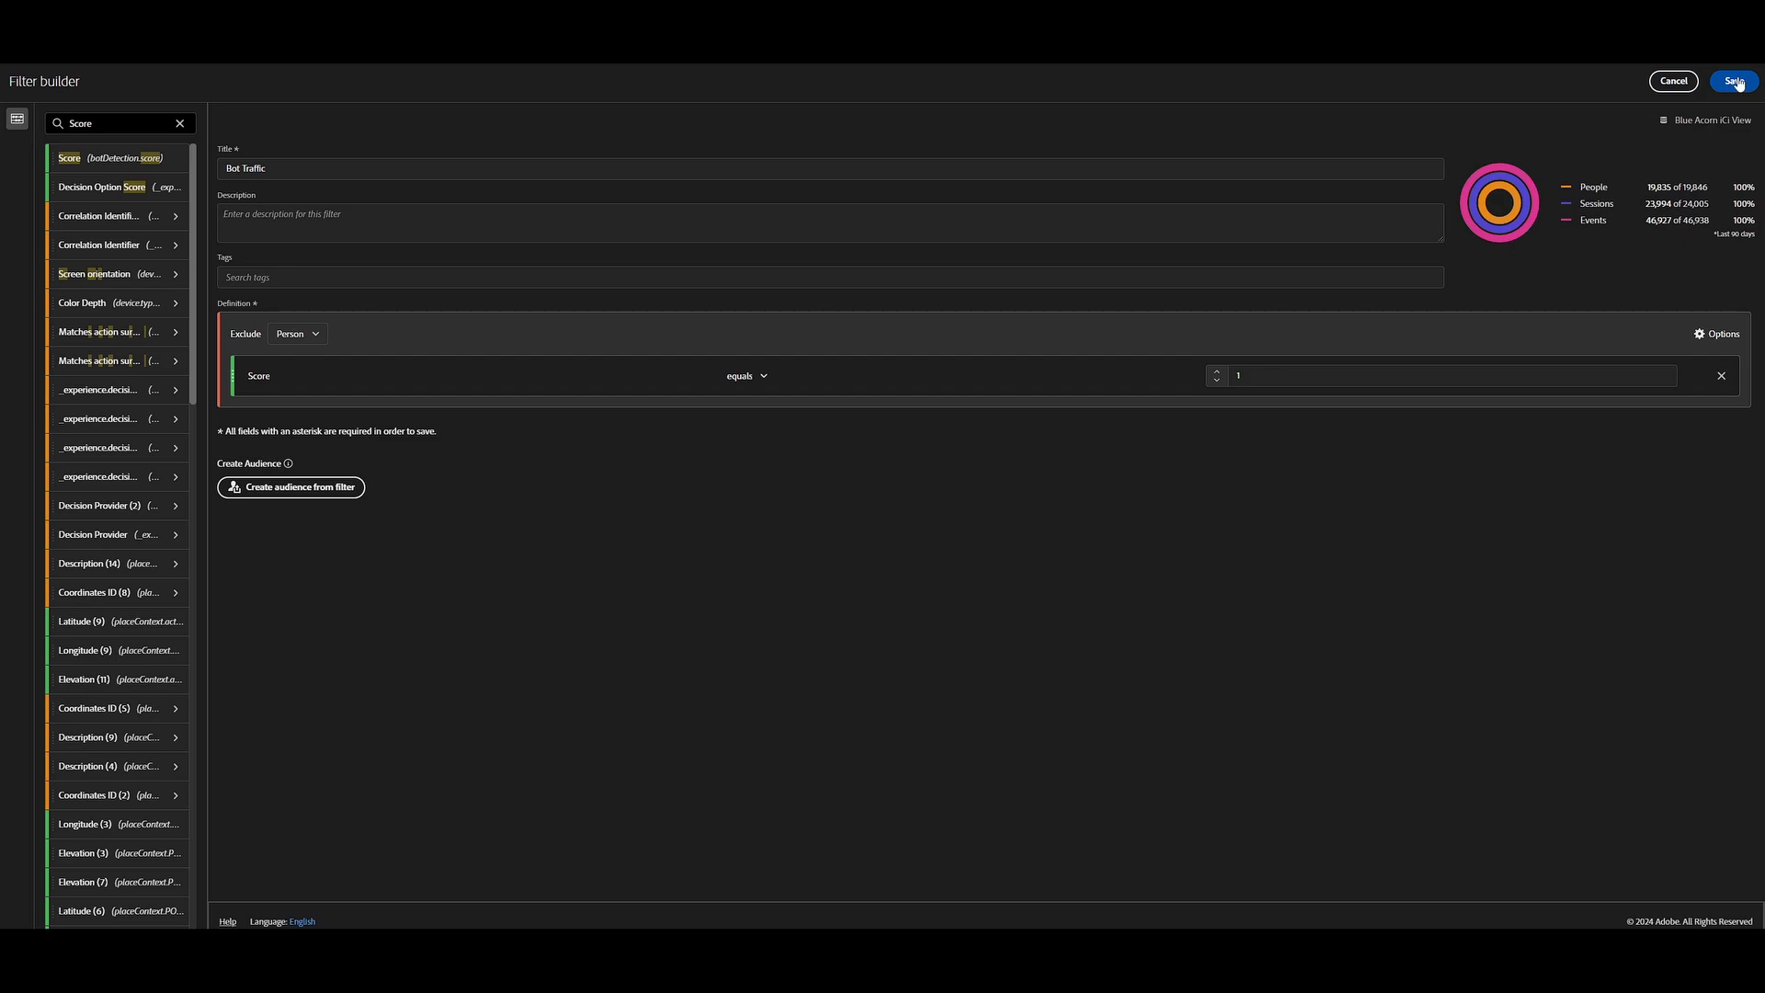